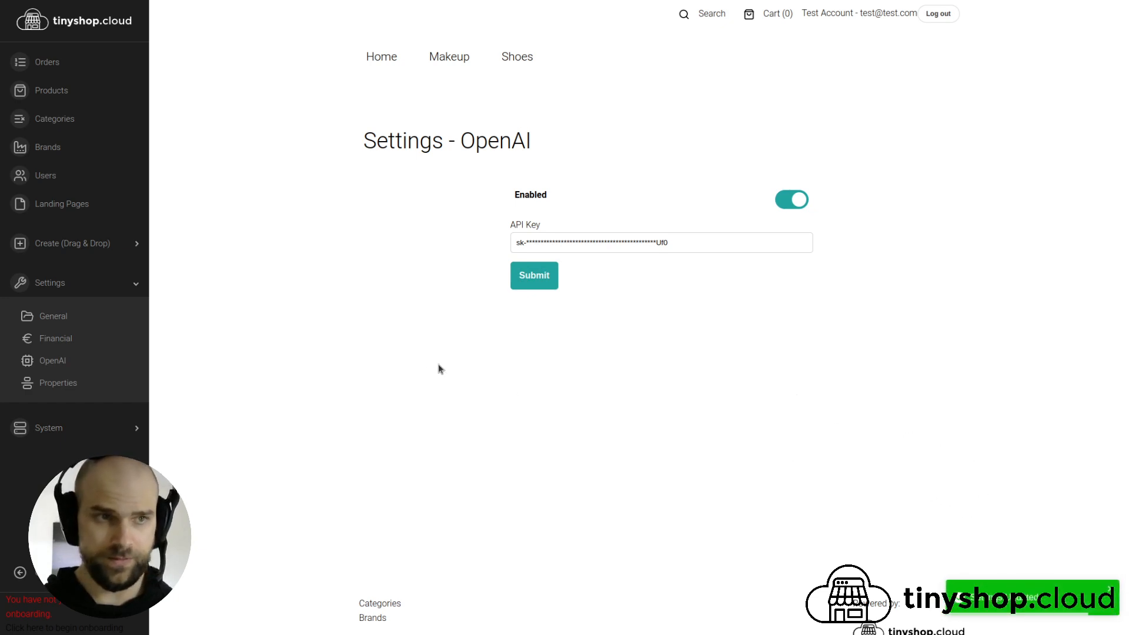
Go to the store's home page and create a new product in its empty product area.
left_click(373, 56)
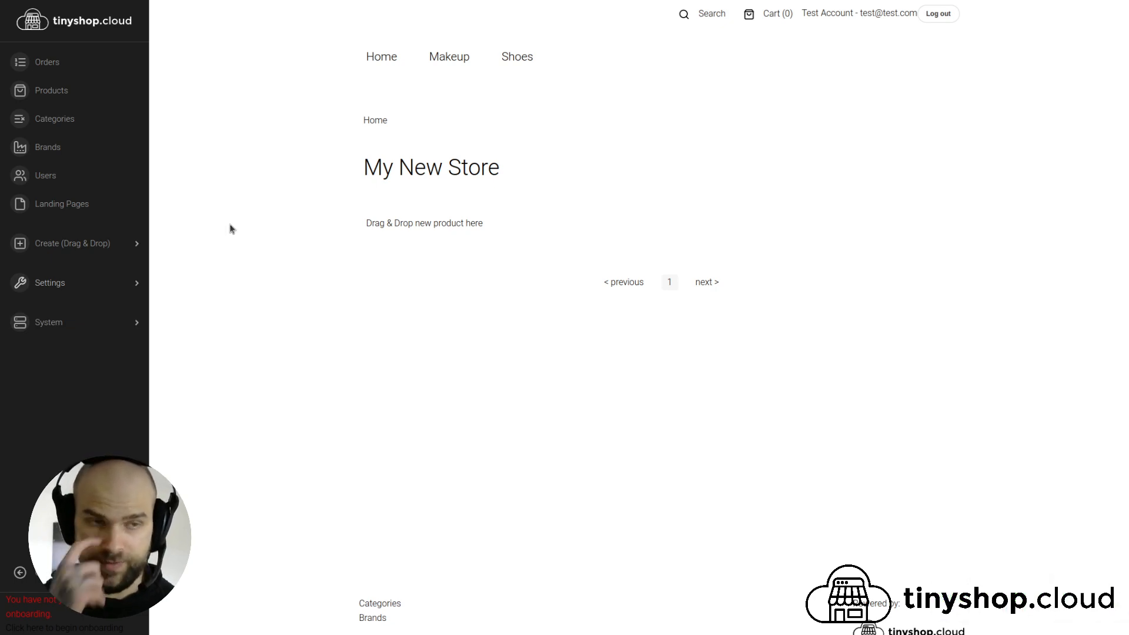
left_click(70, 243)
left_click_drag(56, 276, 665, 272)
left_click_drag(543, 239, 542, 241)
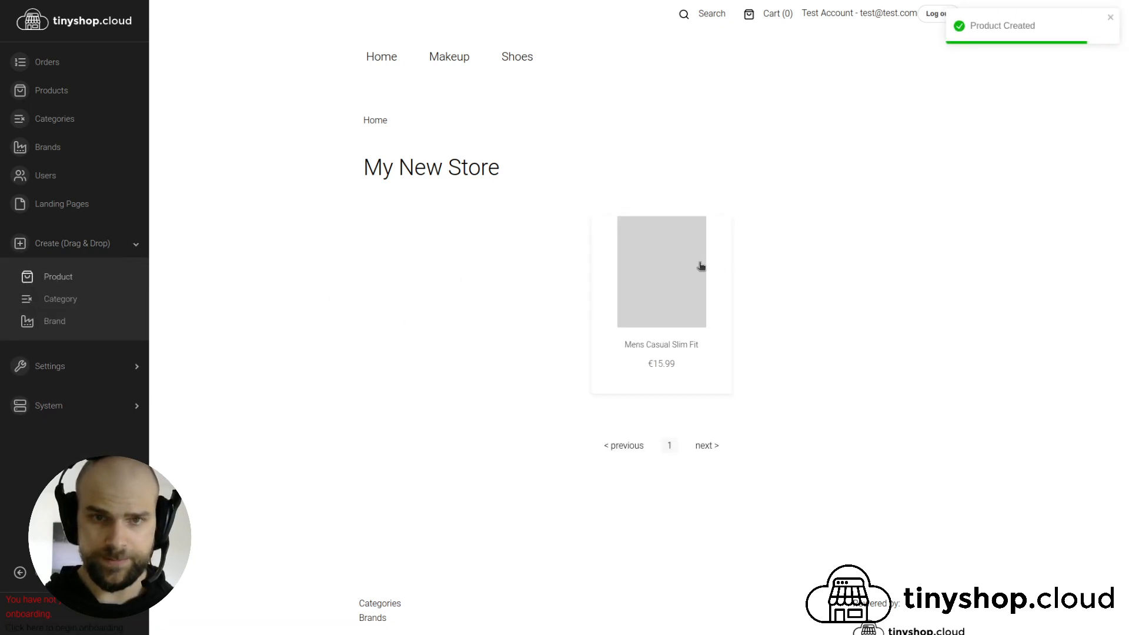
Open the new product's page and change its title to "Sky High - Mascara".
left_click(691, 272)
left_click(442, 183)
triple_click(441, 183)
type("Sky High")
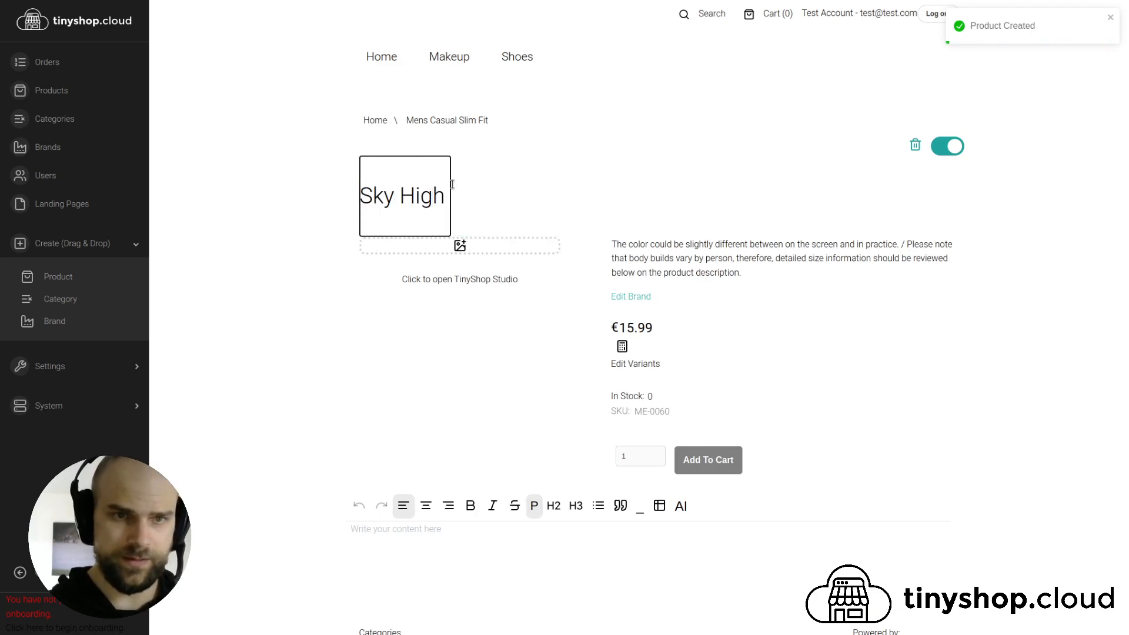
type(" - Mascara")
Replace the short description with "Sky High mascara in black for volume and length, for a stunning eyelash look and perfect eye make-up.".
left_click(666, 251)
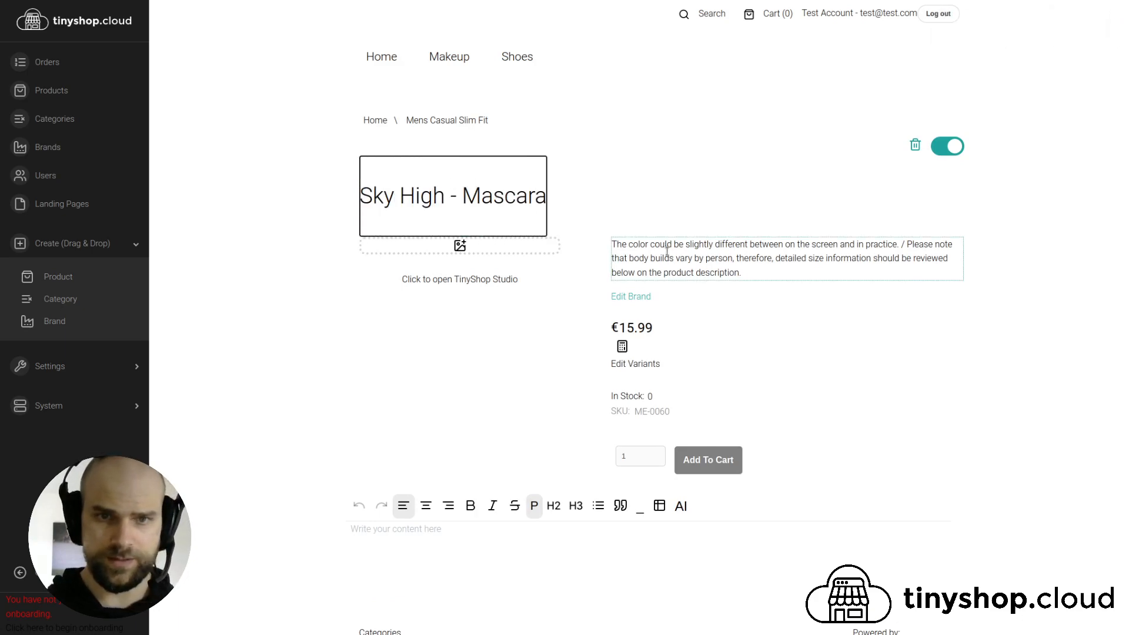
triple_click(714, 260)
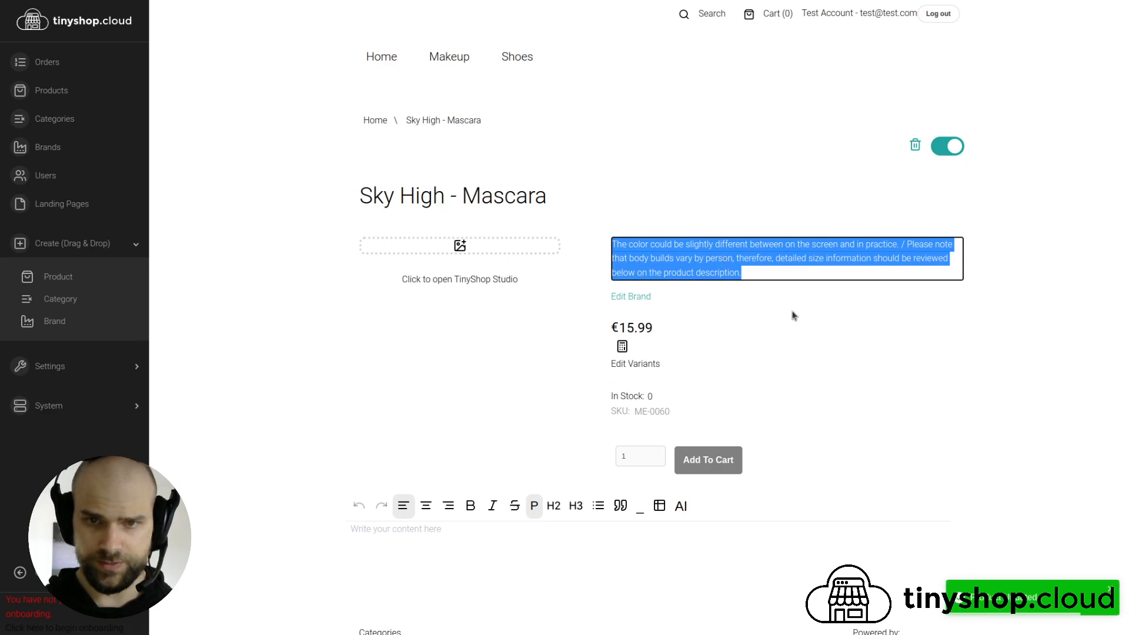
type("Sky High mascara in black for volume and length, for a stunning eyelash look and perfect eye make-up.")
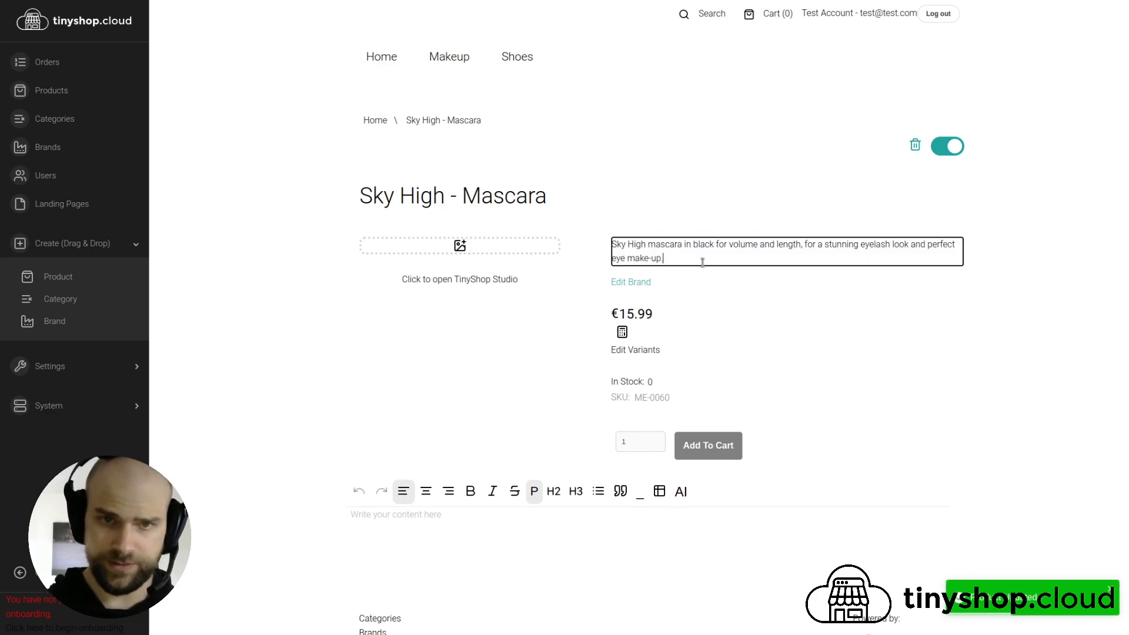
Set the mascara's stock quantity to 5 and its price to €6.99.
double_click(649, 382)
type("5")
key("Return")
double_click(622, 313)
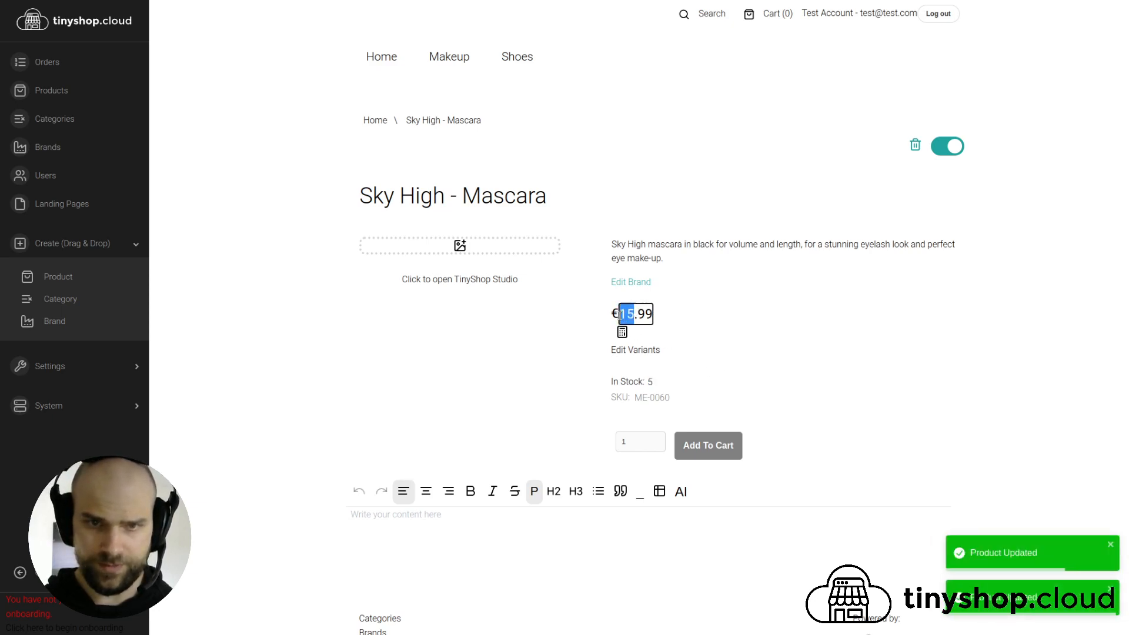
type("6")
key("Return")
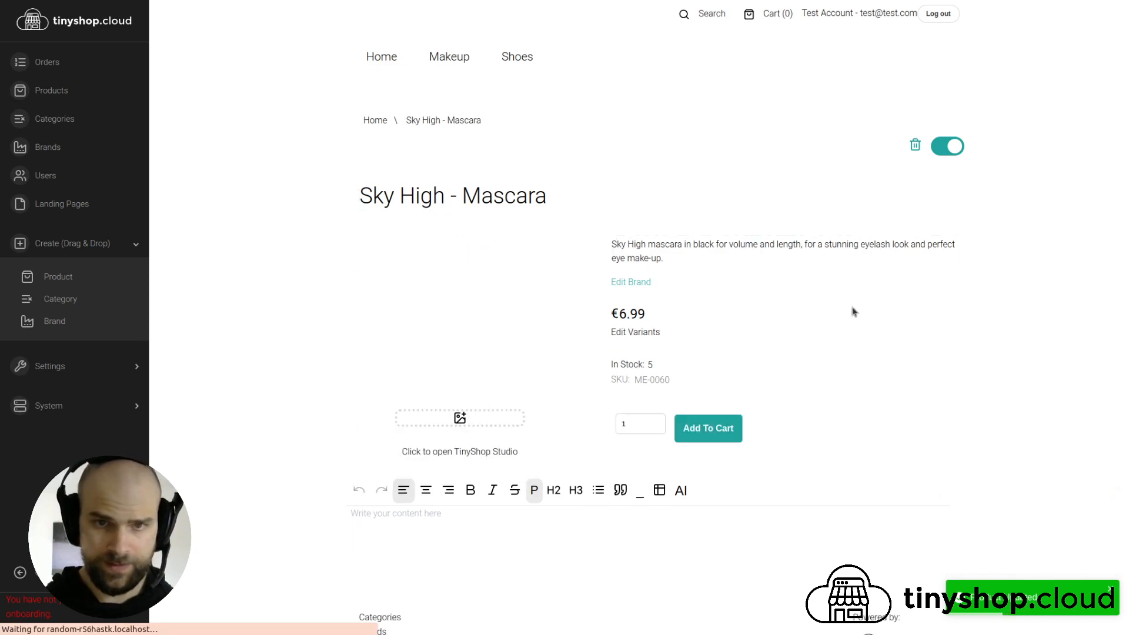
Generate AI content for the mascara's empty content area and confirm the generation.
scroll(908, 300, "down", 2)
scroll(887, 227, "up", 2)
scroll(889, 228, "down", 2)
scroll(857, 242, "up", 2)
scroll(705, 211, "down", 2)
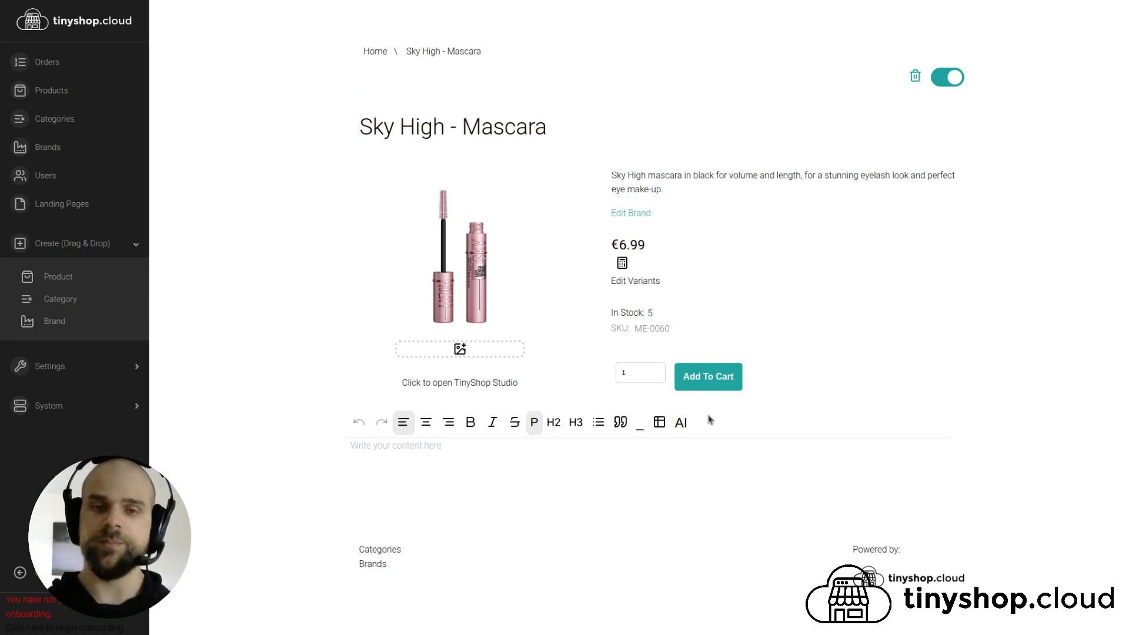
left_click(681, 422)
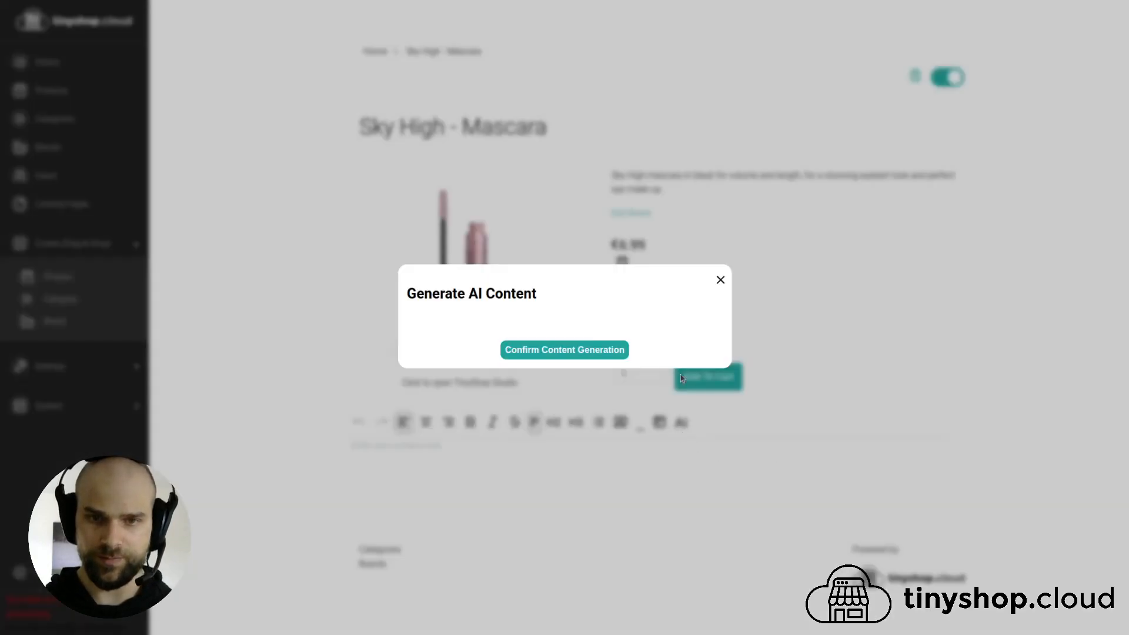
left_click(550, 350)
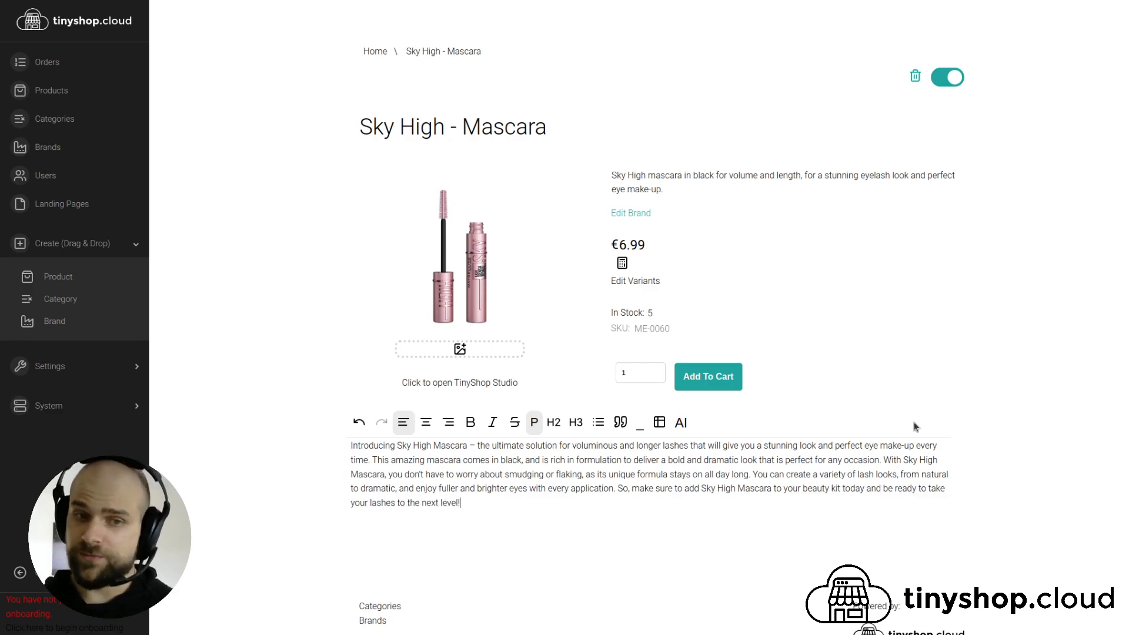
Split the generated text before "With Sky High Mascara" and start a new paragraph at its end.
left_click(663, 423)
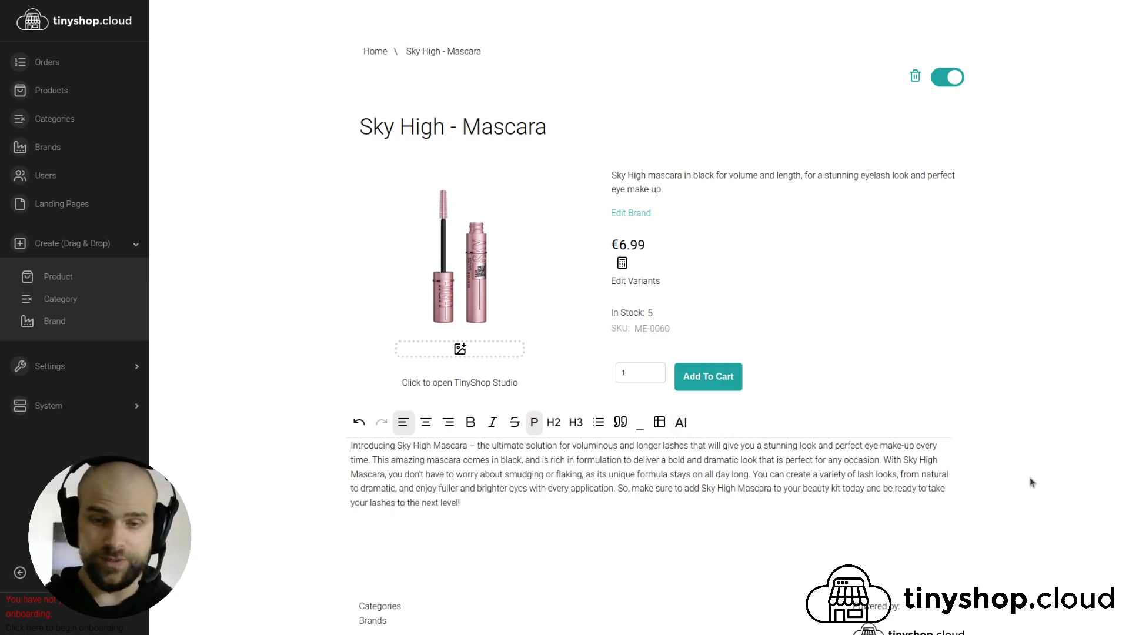
key("Return")
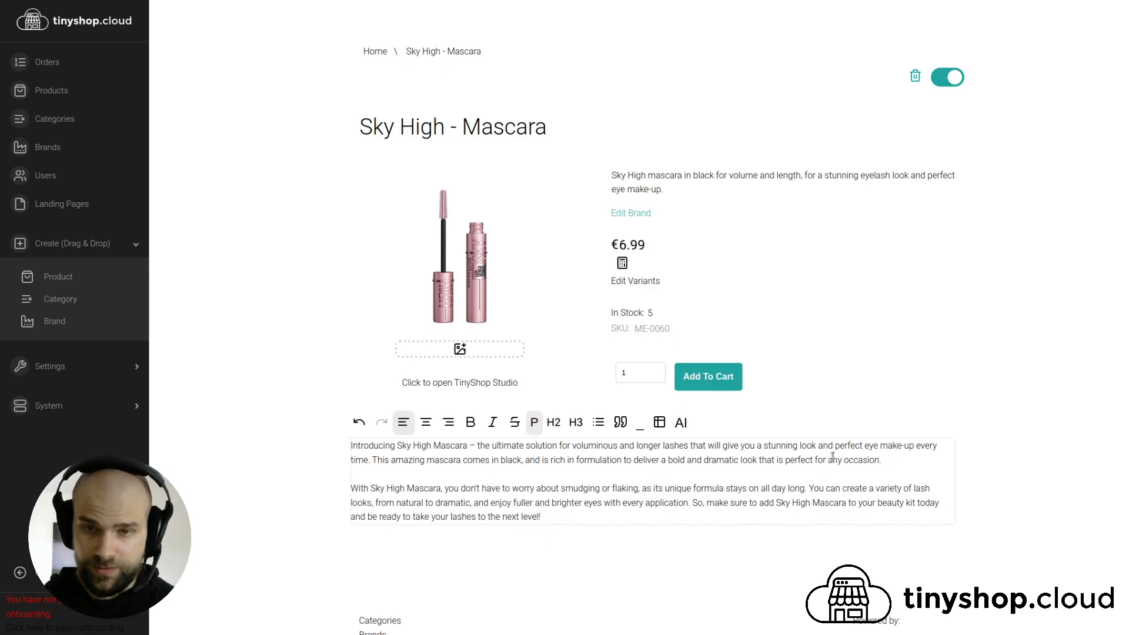
left_click(601, 525)
key("Return")
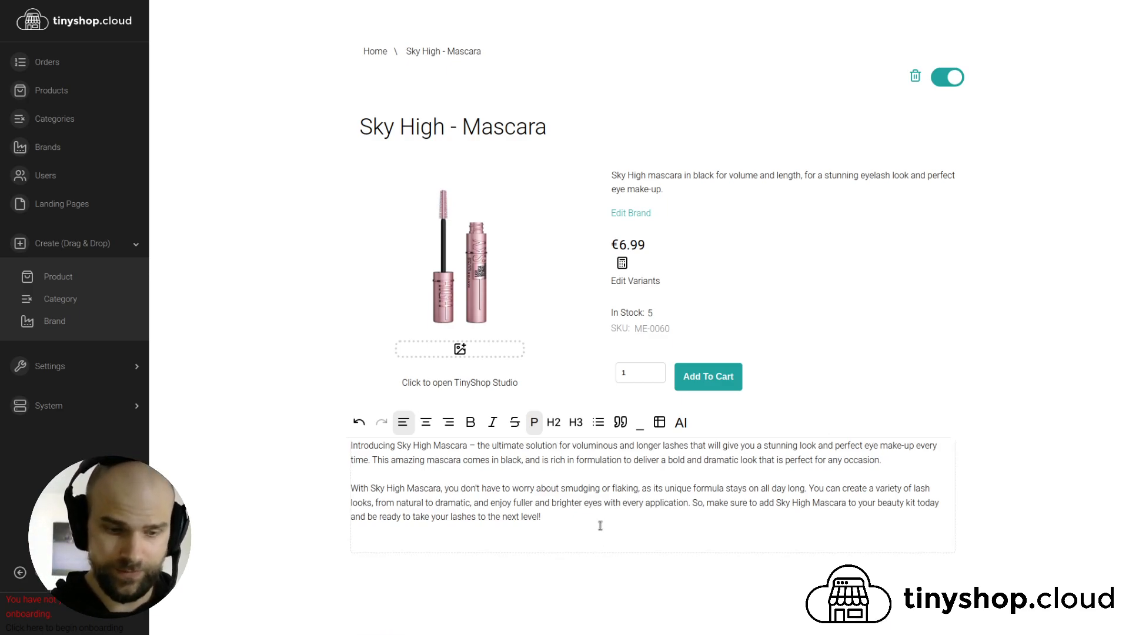
Add the line "Features" below the generated text and format it as an H2 heading.
type("FEature")
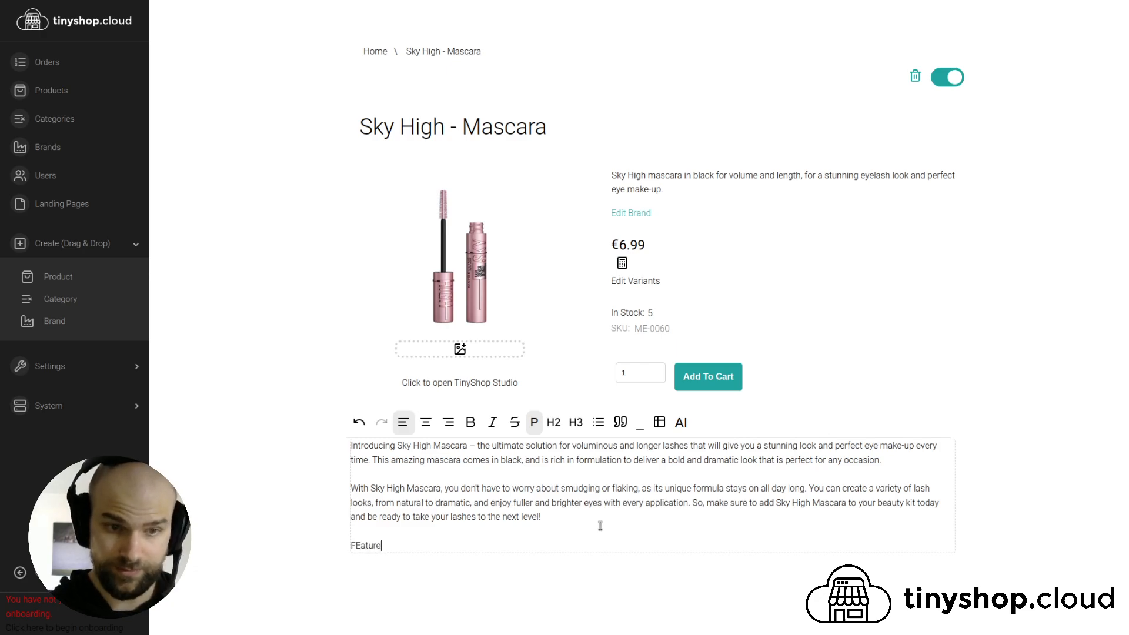
type("s")
double_click(368, 548)
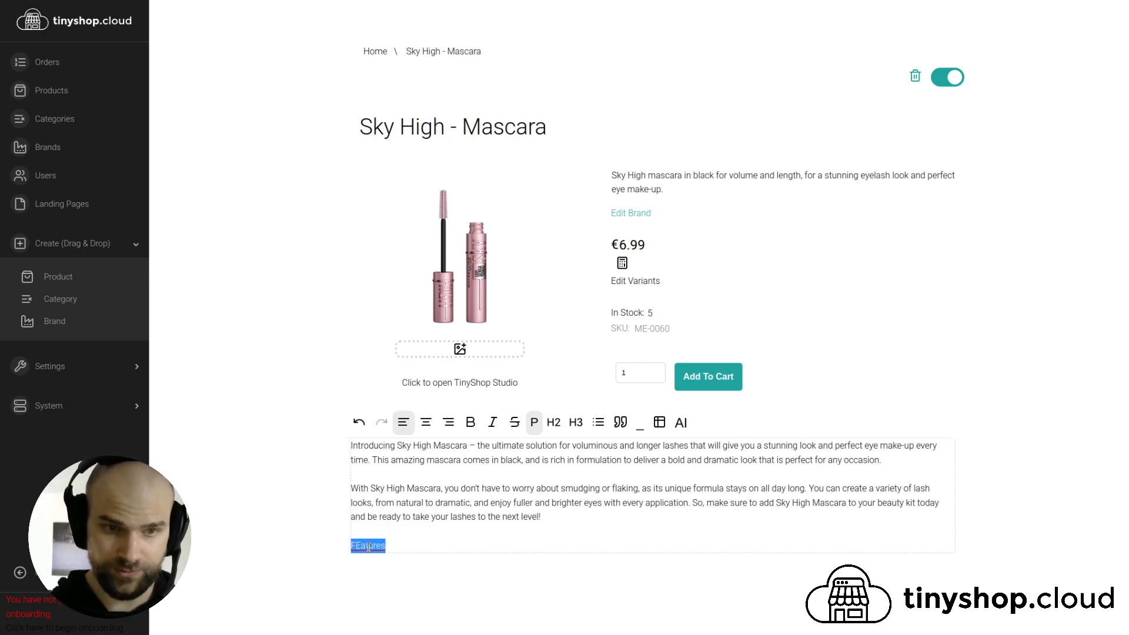
type("Features")
double_click(368, 545)
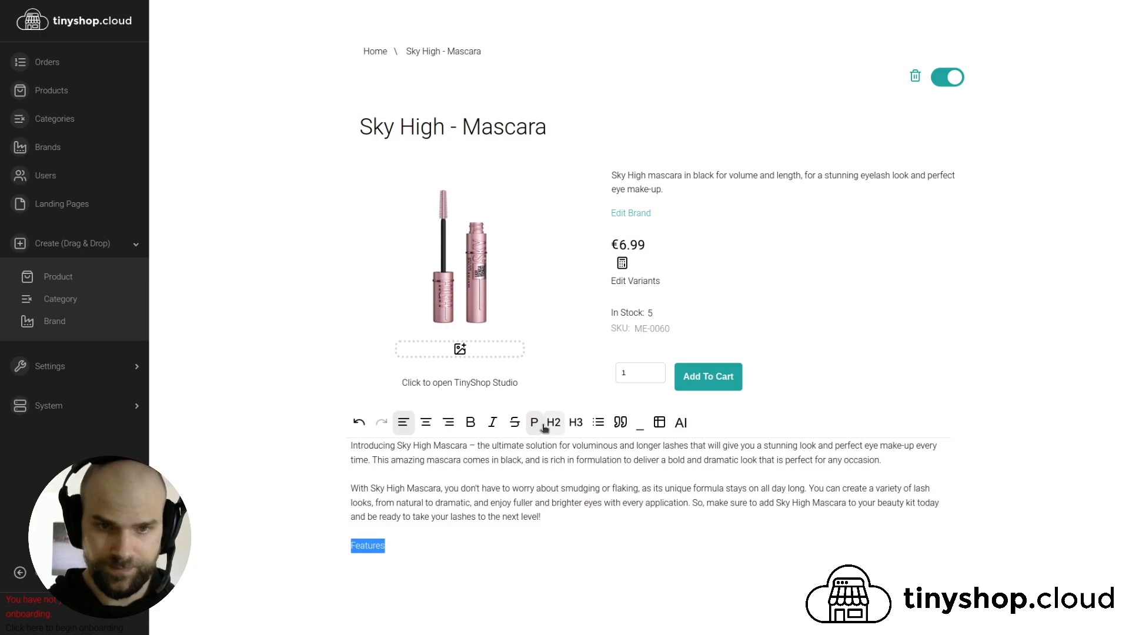
left_click(553, 422)
Insert a three-column table on a new line below the "Features" heading.
left_click(431, 569)
key("Return")
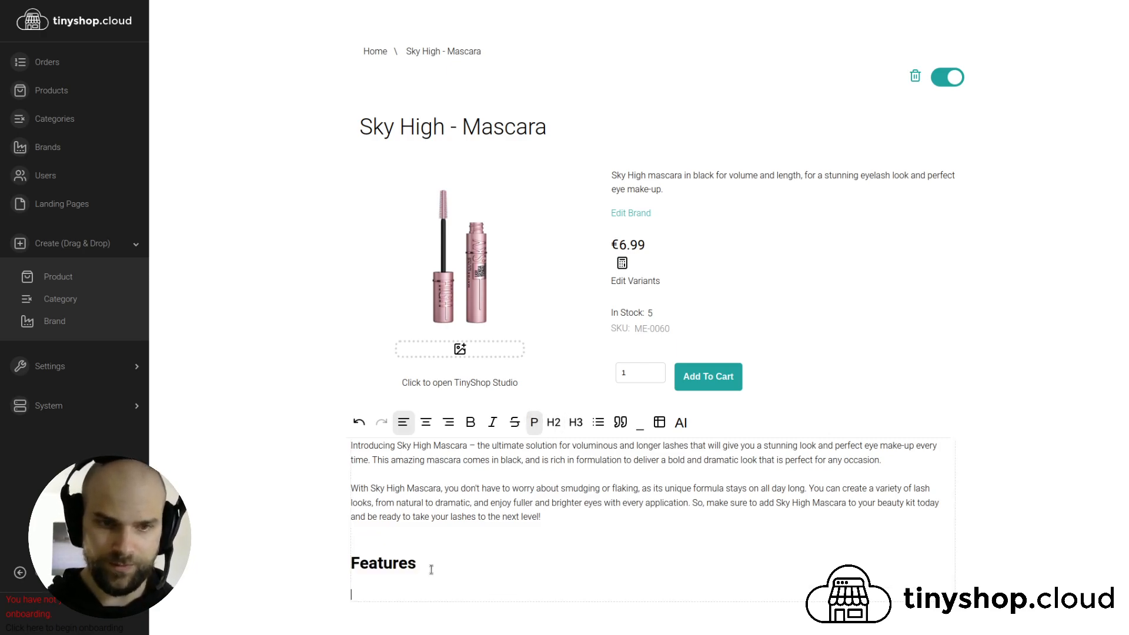
left_click(659, 422)
left_click(671, 442)
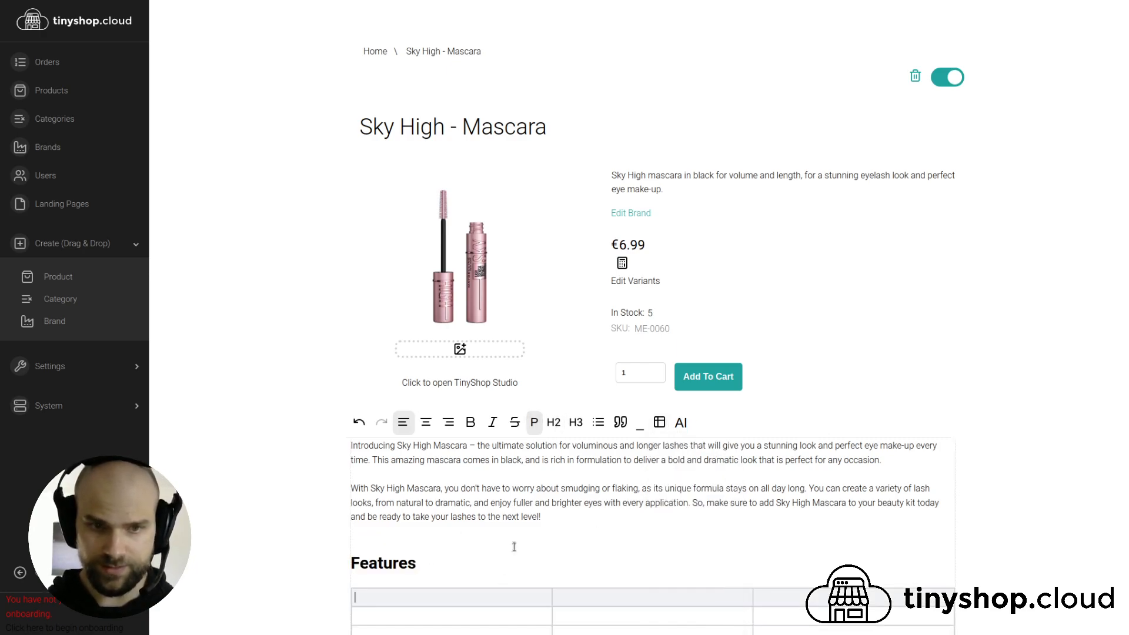
scroll(505, 549, "down", 2)
scroll(305, 395, "up", 3)
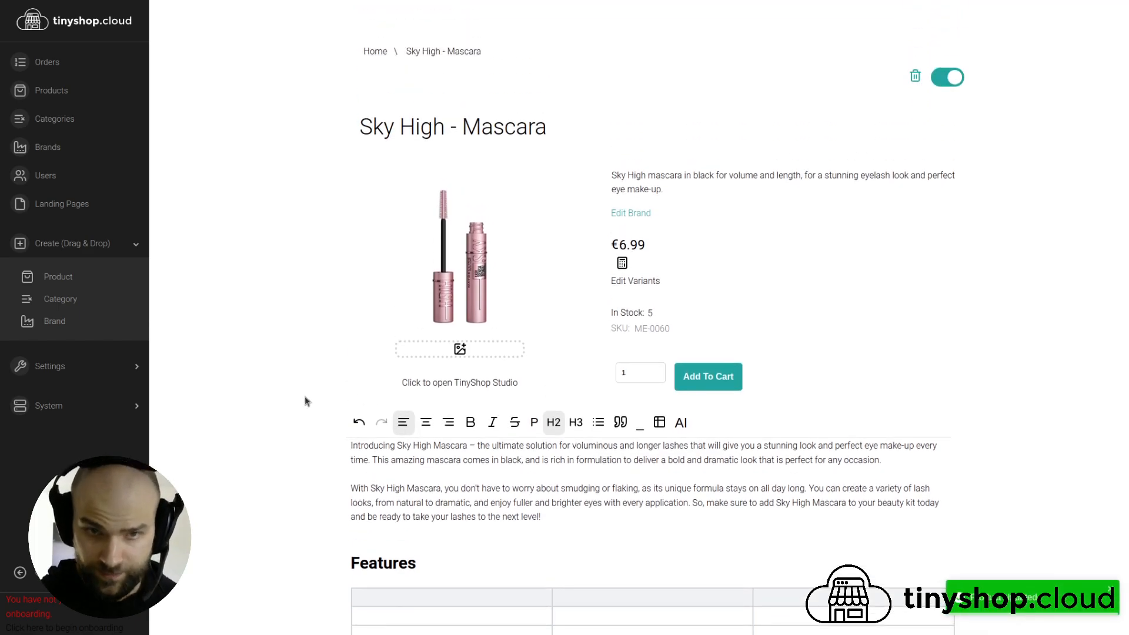
scroll(305, 385, "down", 1)
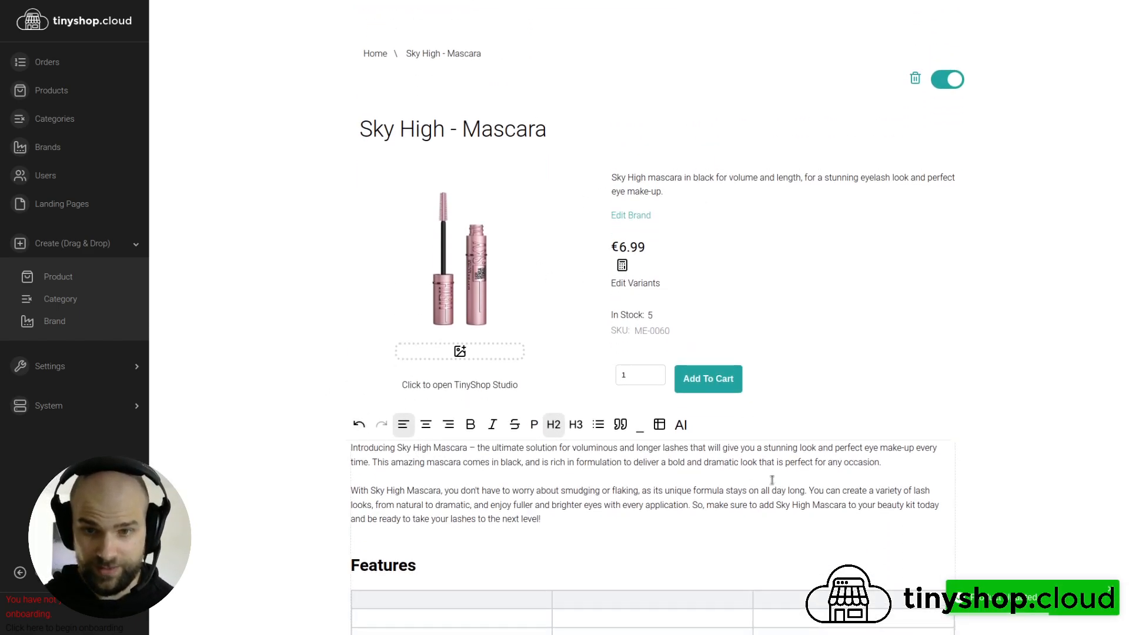
scroll(1041, 420, "up", 1)
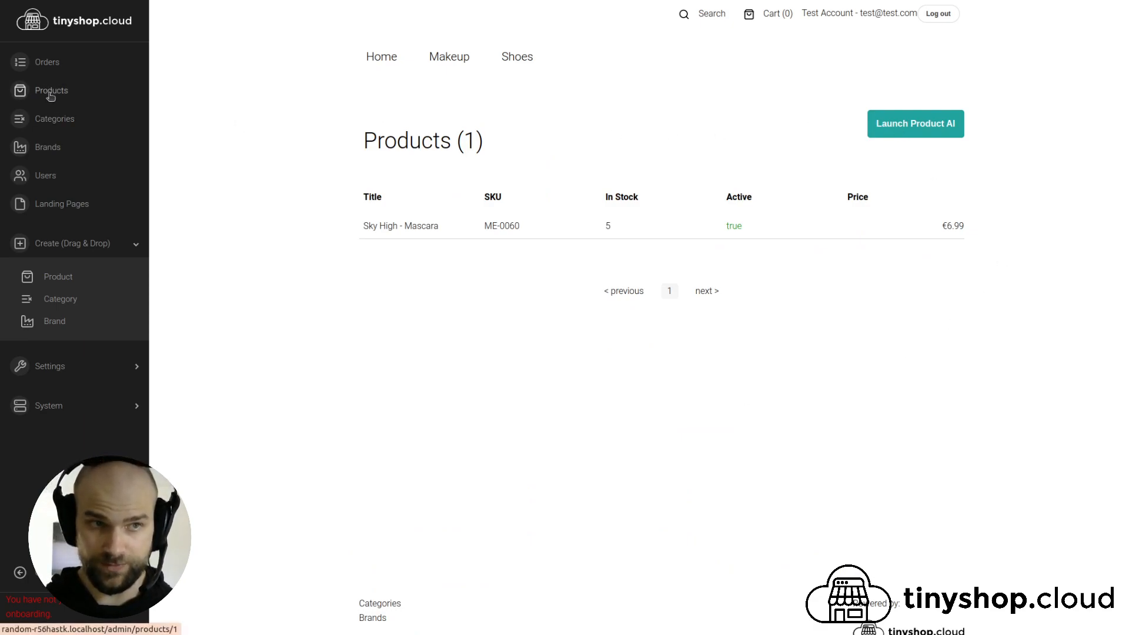
Launch Product AI from the products list and submit the product name "XA1 Trailblazers" with the generic description "Hiking Shoes".
left_click(886, 121)
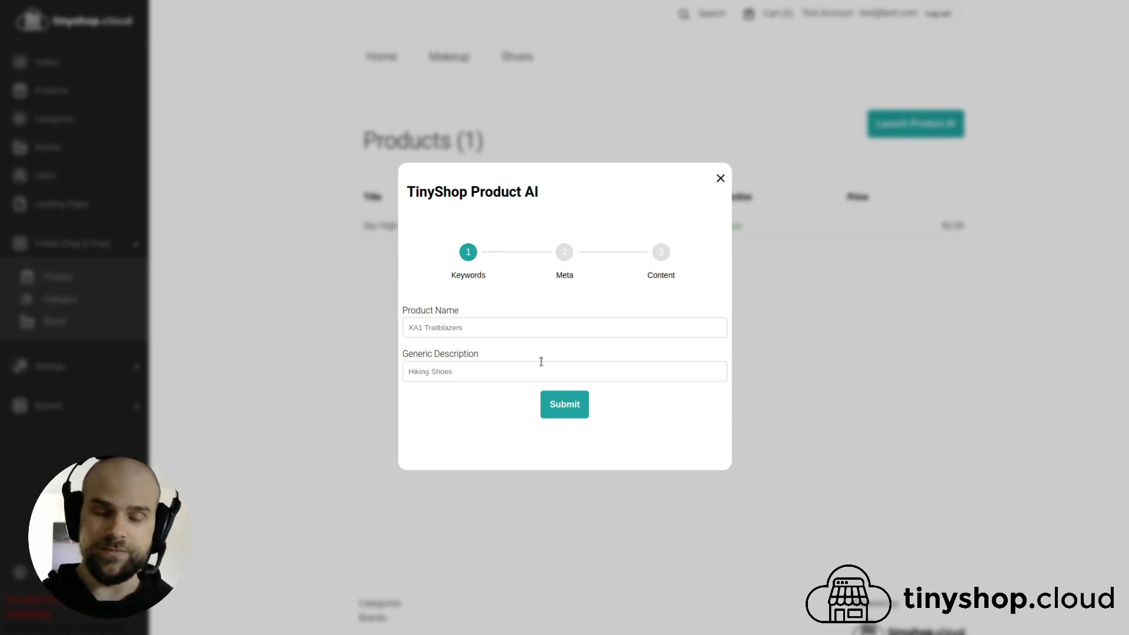
left_click(506, 321)
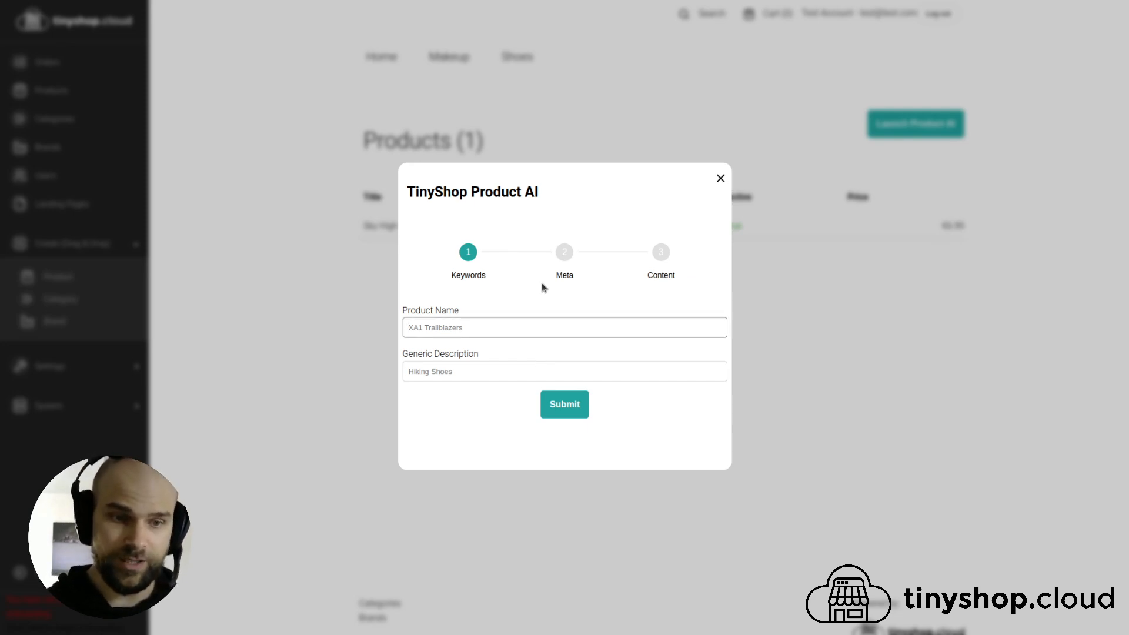
type("XA1")
type(" Hik")
key("BackSpace")
key("BackSpace")
key("BackSpace")
type("Trailblazers")
key("Tab")
type("Hiking Sho")
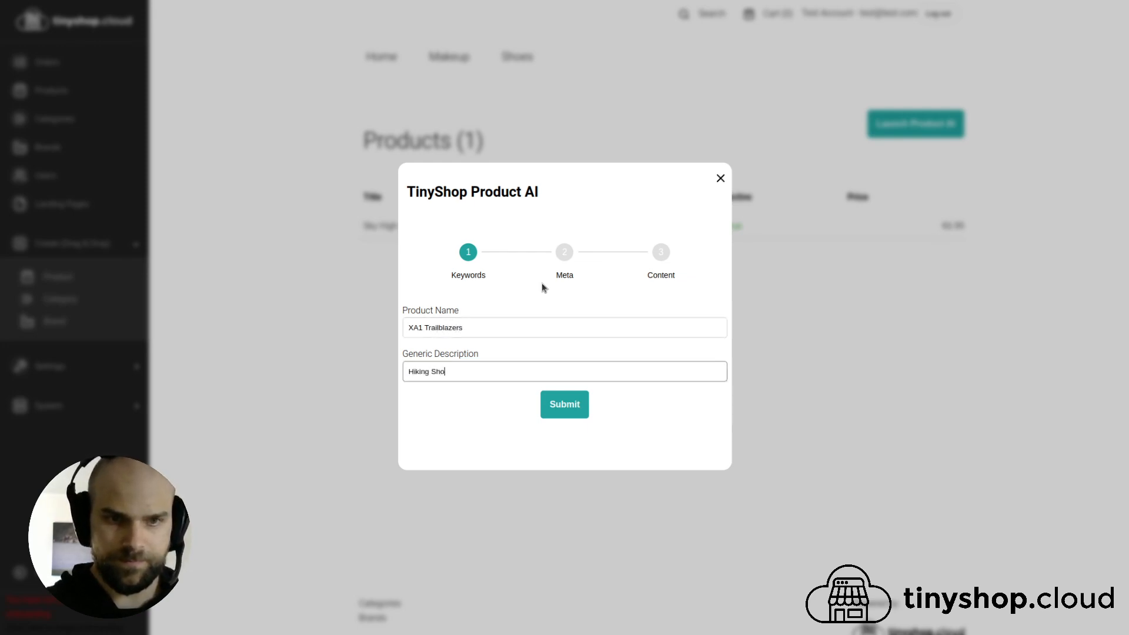
type("es")
key("Return")
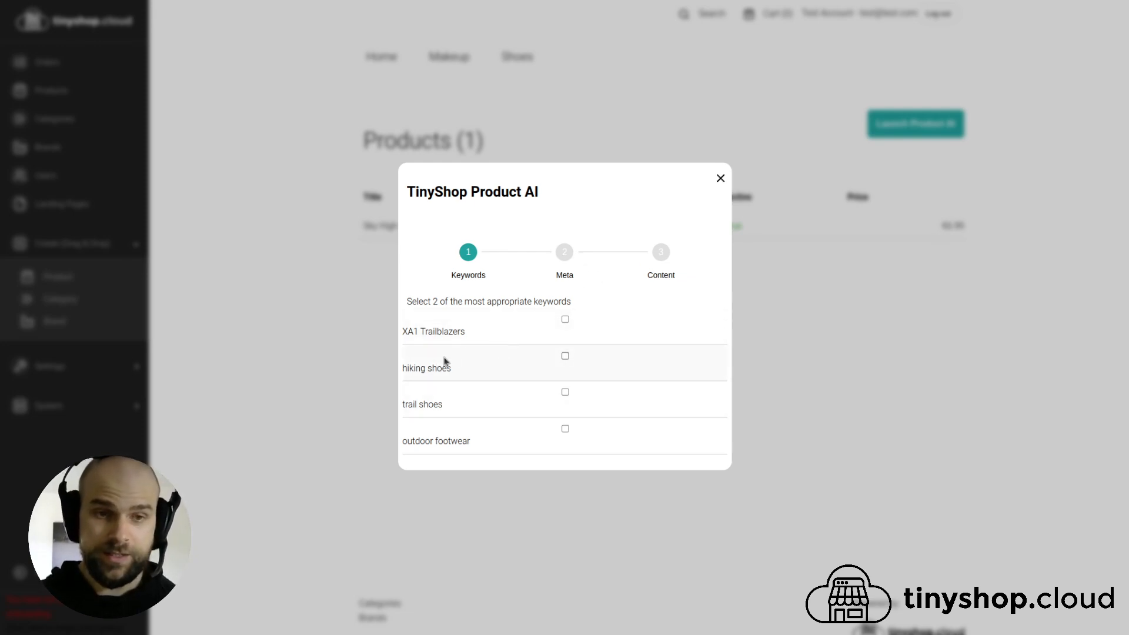
Select the keywords "hiking shoes" and "outdoor footwear" and submit them to generate the product.
left_click(565, 357)
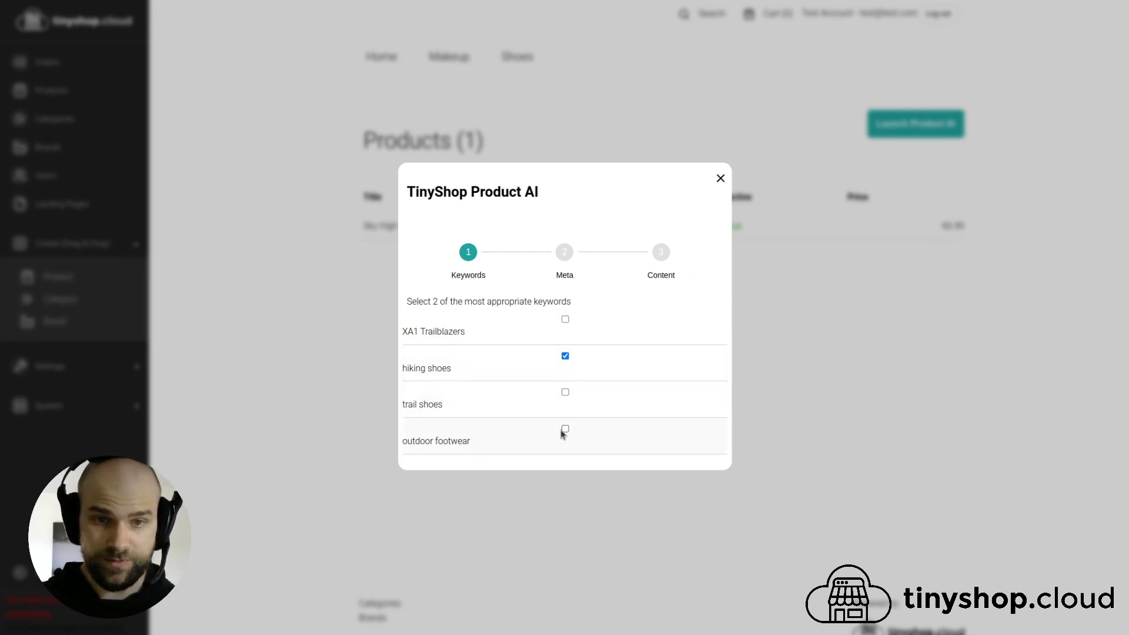
left_click(565, 429)
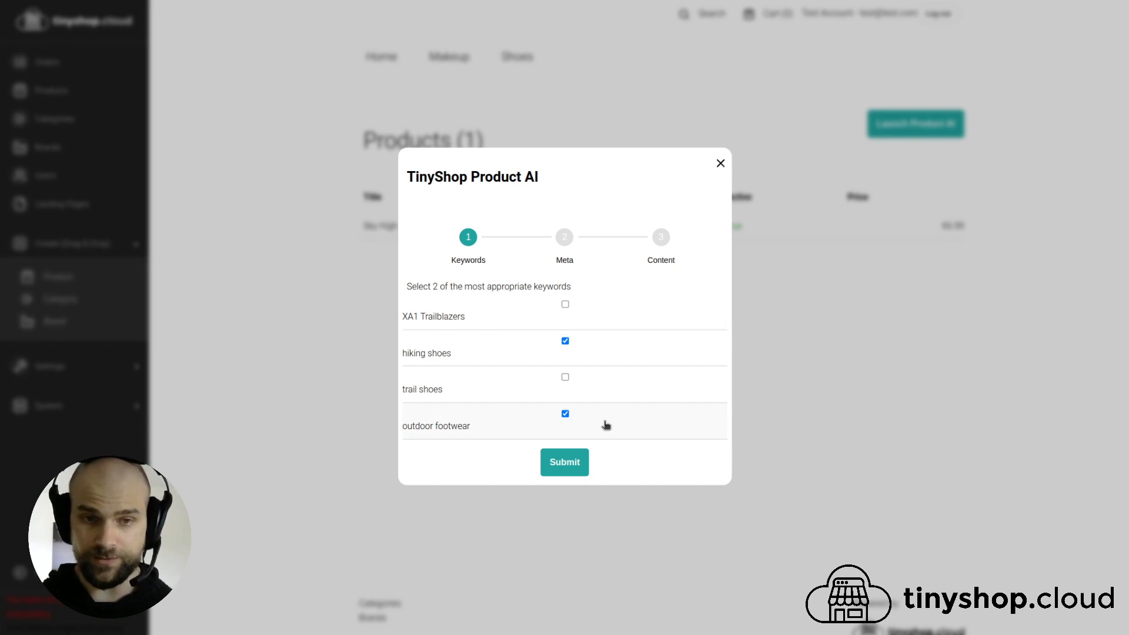
left_click(568, 464)
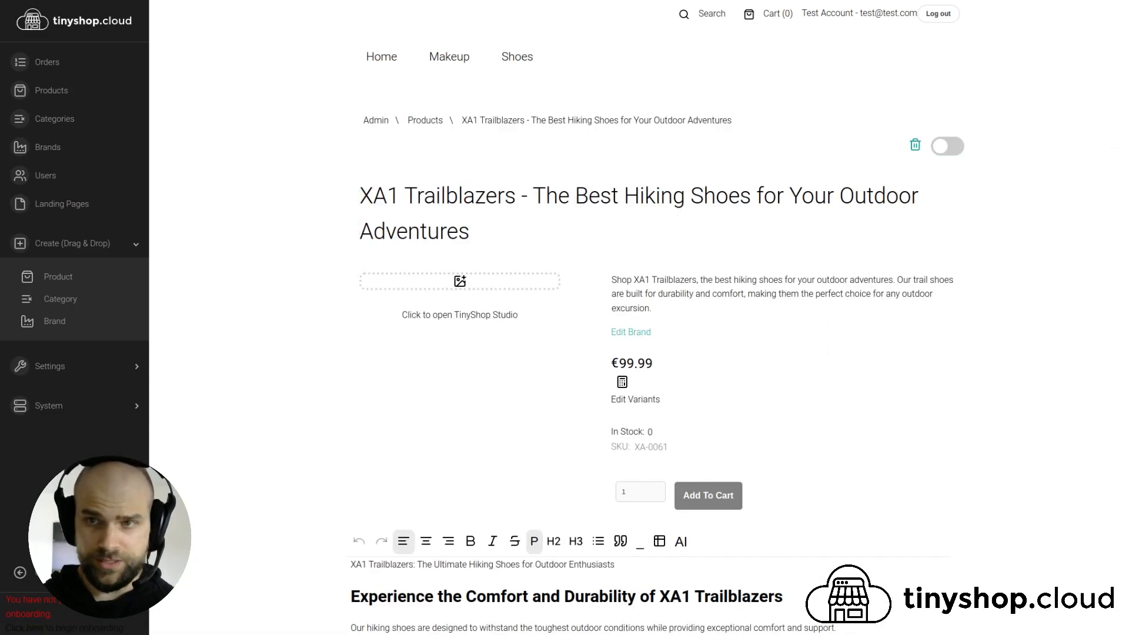
Add blank lines after "Features and Benefits" and "The Perfect Choice for Any Outdoor Adventure" in the generated hiking shoe content.
scroll(776, 123, "down", 2)
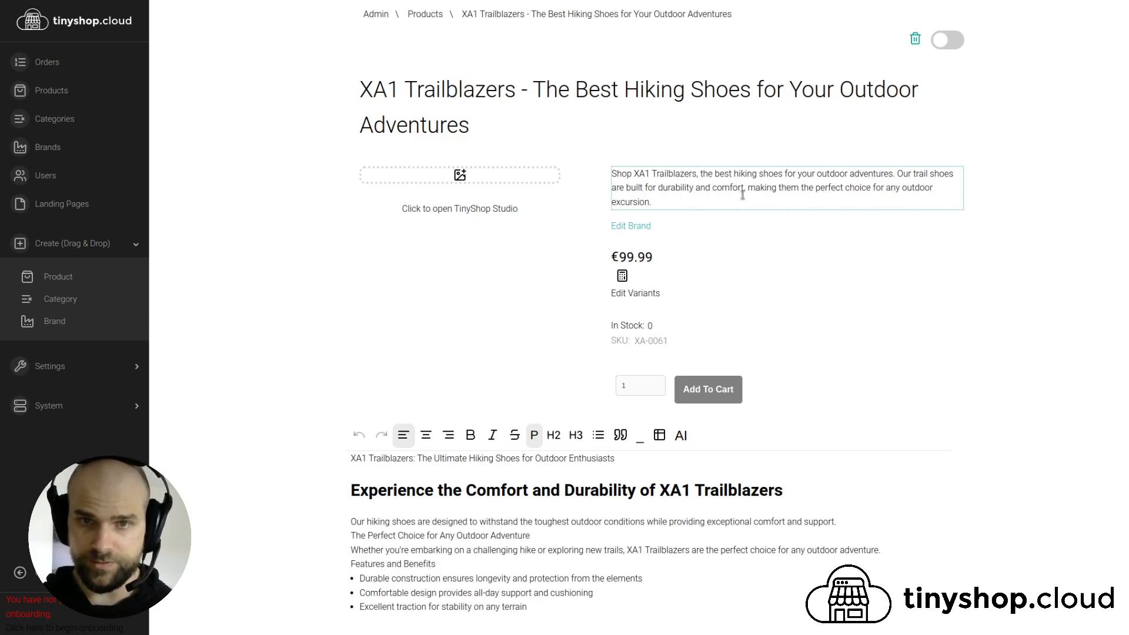
scroll(782, 220, "down", 4)
scroll(882, 235, "down", 3)
left_click(443, 223)
key("Return")
left_click(551, 207)
key("Return")
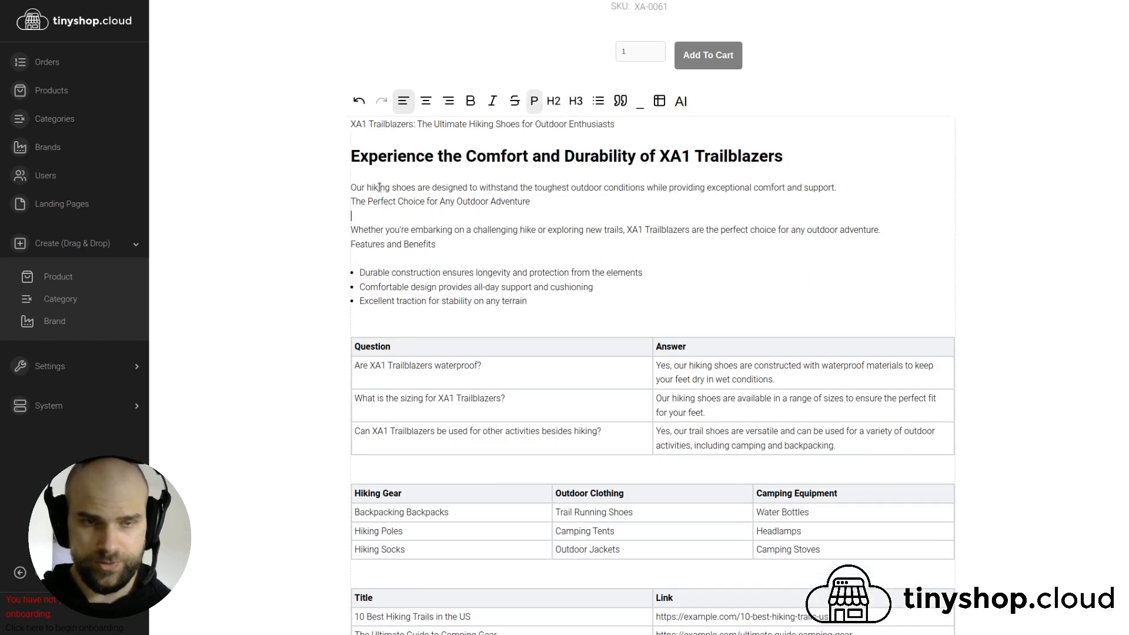
Review the generated question-and-answer table, the related gear table and the article link table.
scroll(441, 206, "down", 1)
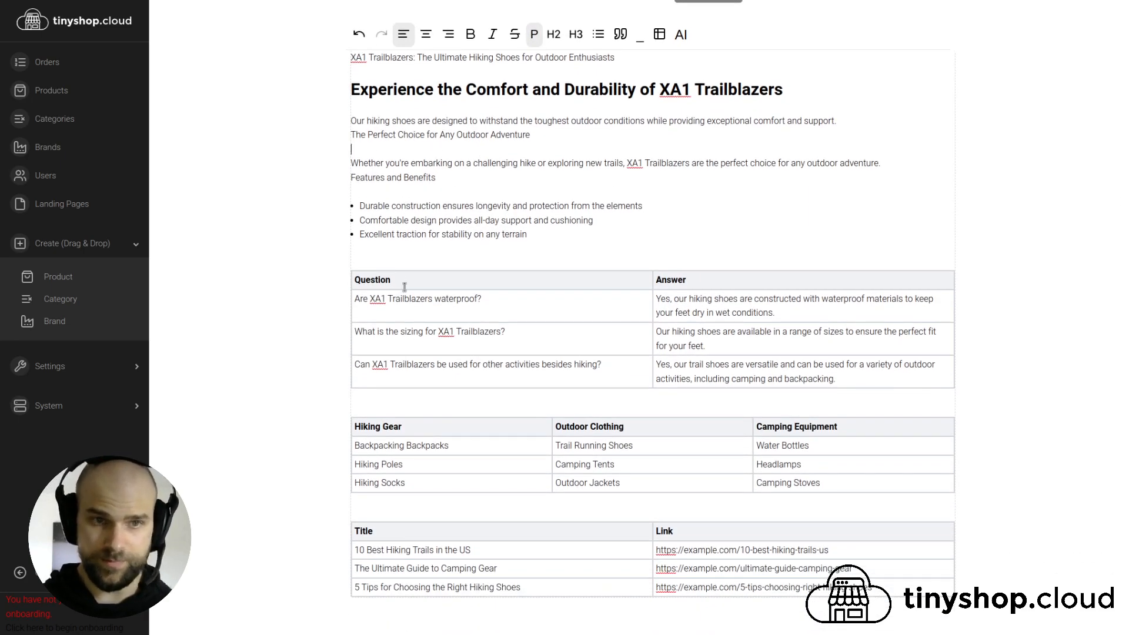
left_click(354, 300)
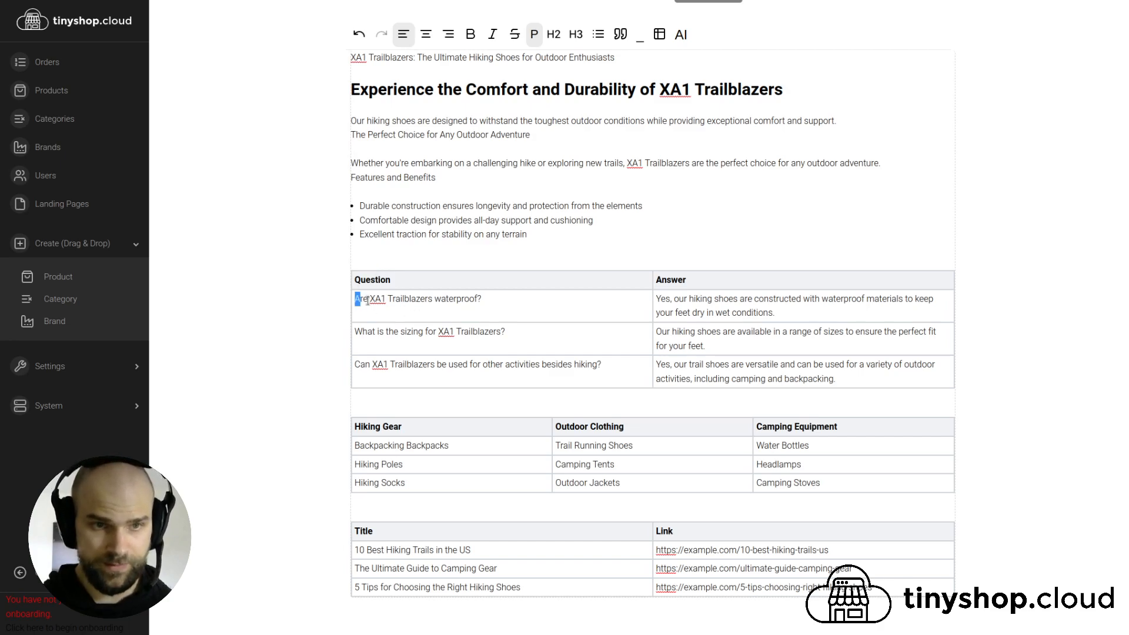
left_click_drag(359, 299, 483, 298)
scroll(714, 330, "down", 1)
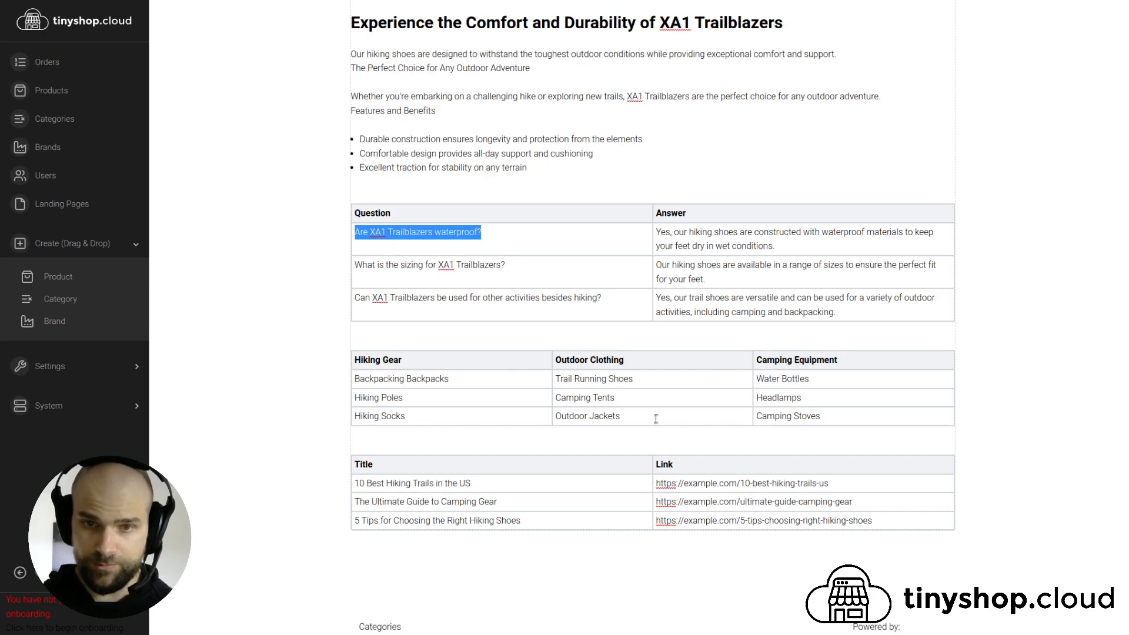
left_click(401, 379)
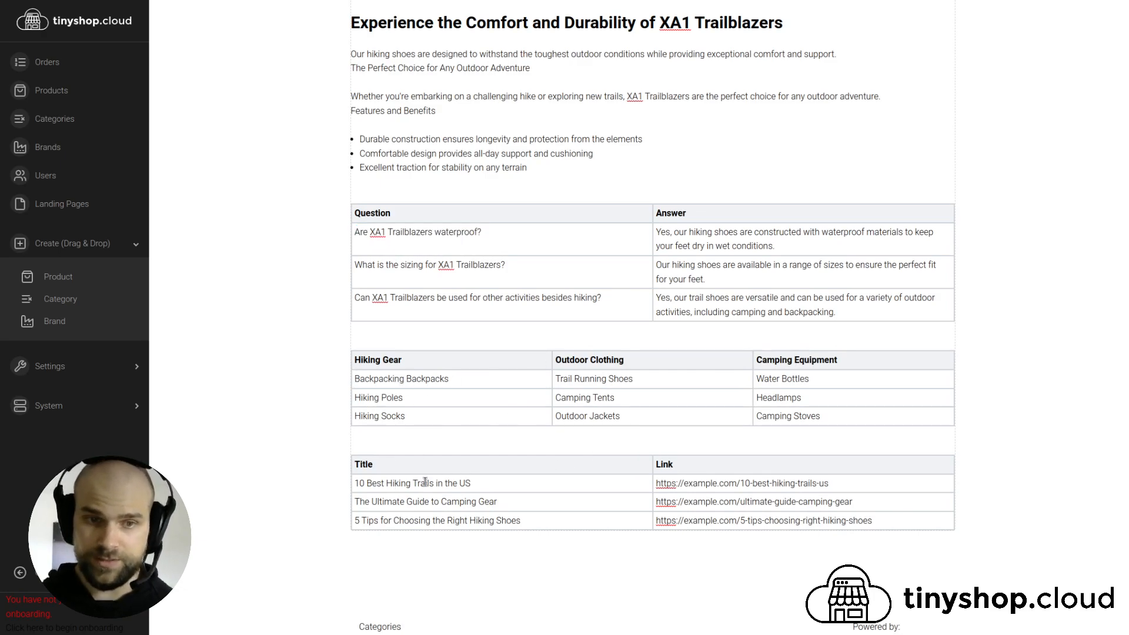
Read through the suggested article titles in the link table.
left_click_drag(360, 484, 457, 491)
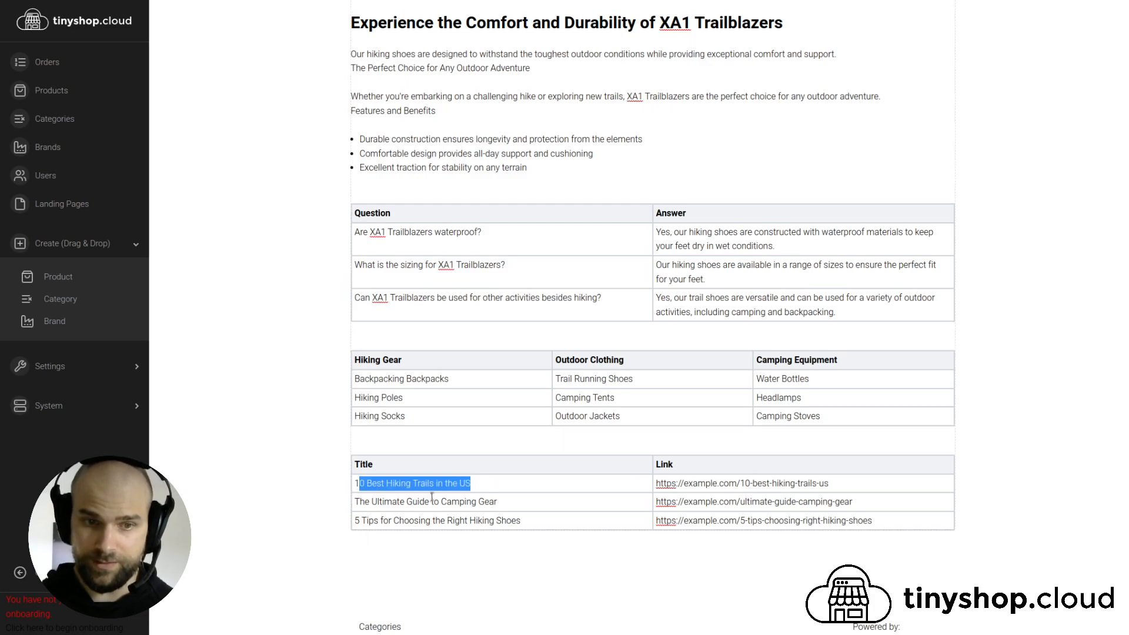
left_click_drag(354, 502, 572, 503)
Open TinyShop Studio for the XA1 Trailblazers product and load the hiking shoe photo.
scroll(576, 352, "up", 3)
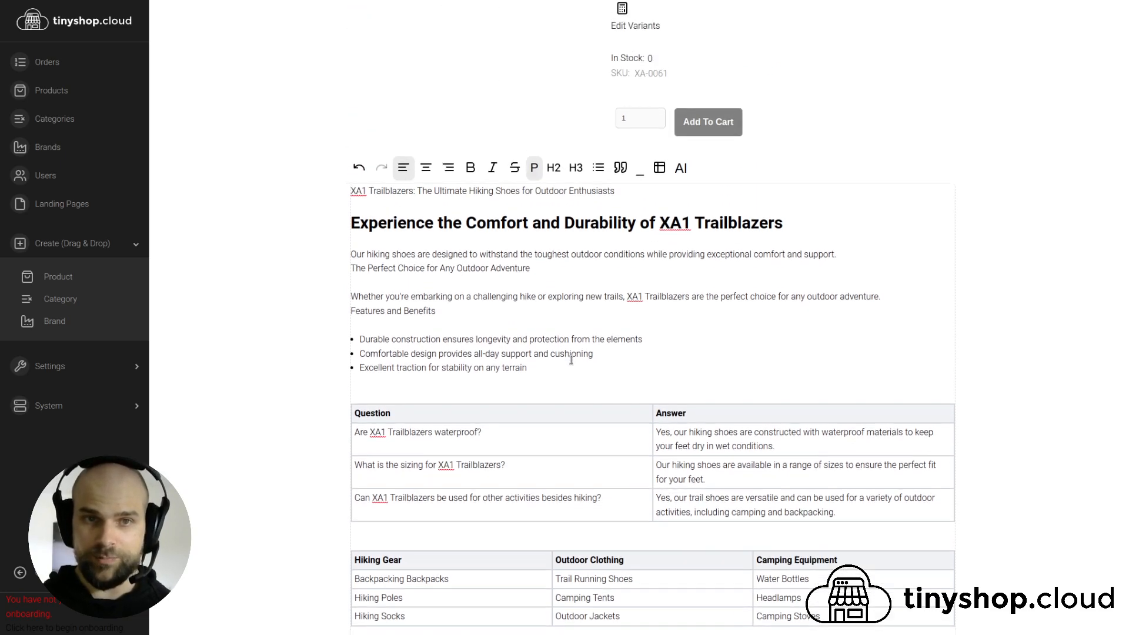
scroll(571, 360, "up", 3)
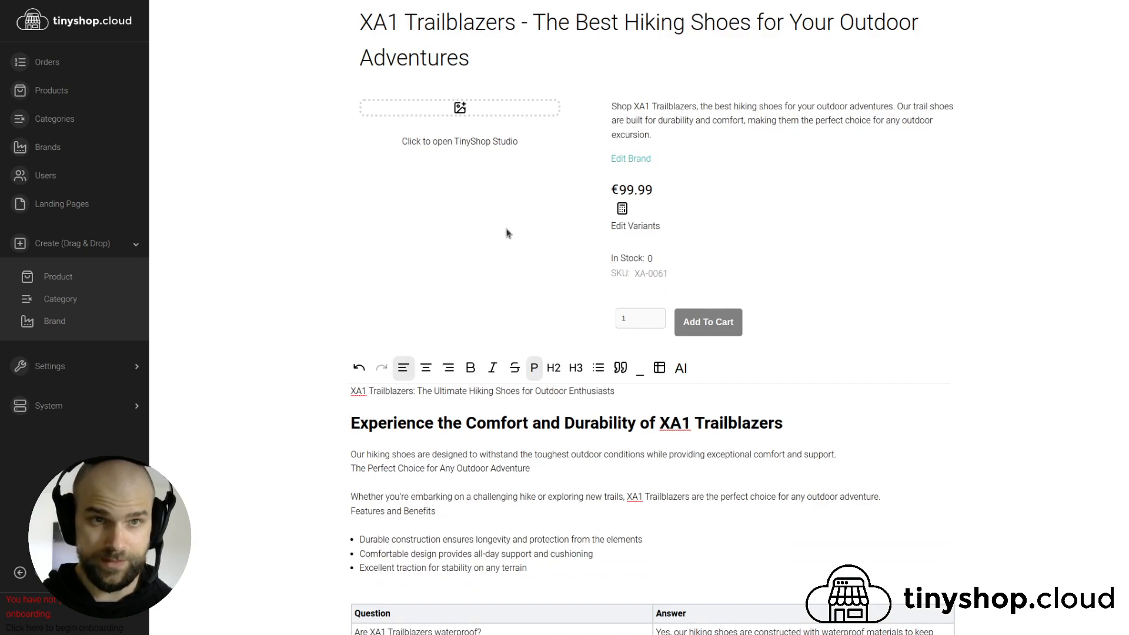
scroll(511, 212, "up", 1)
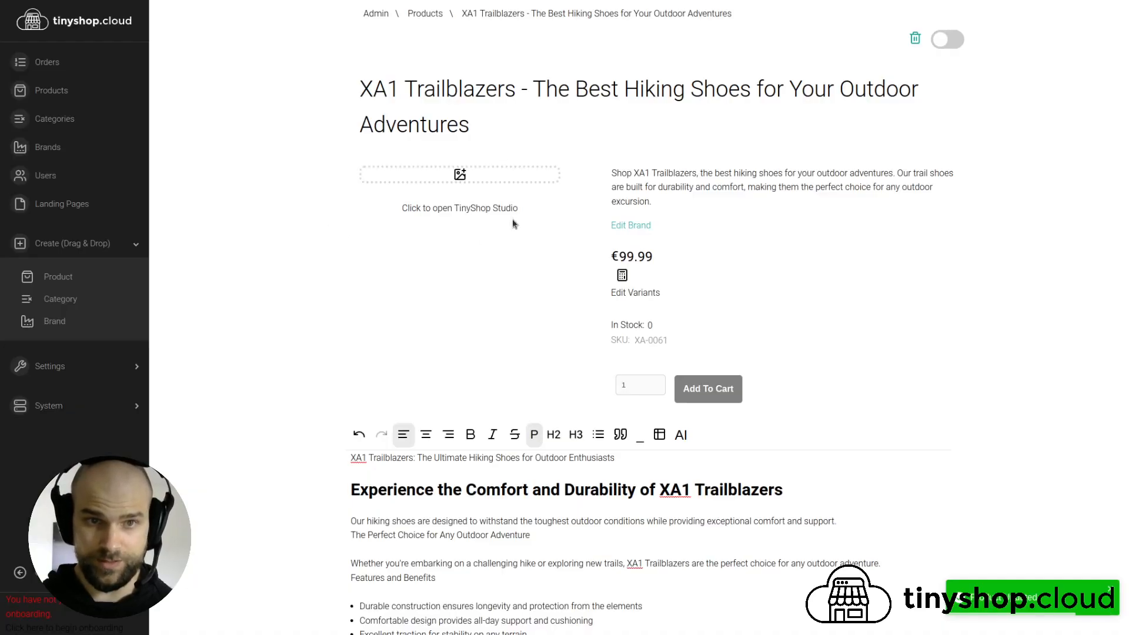
left_click(477, 207)
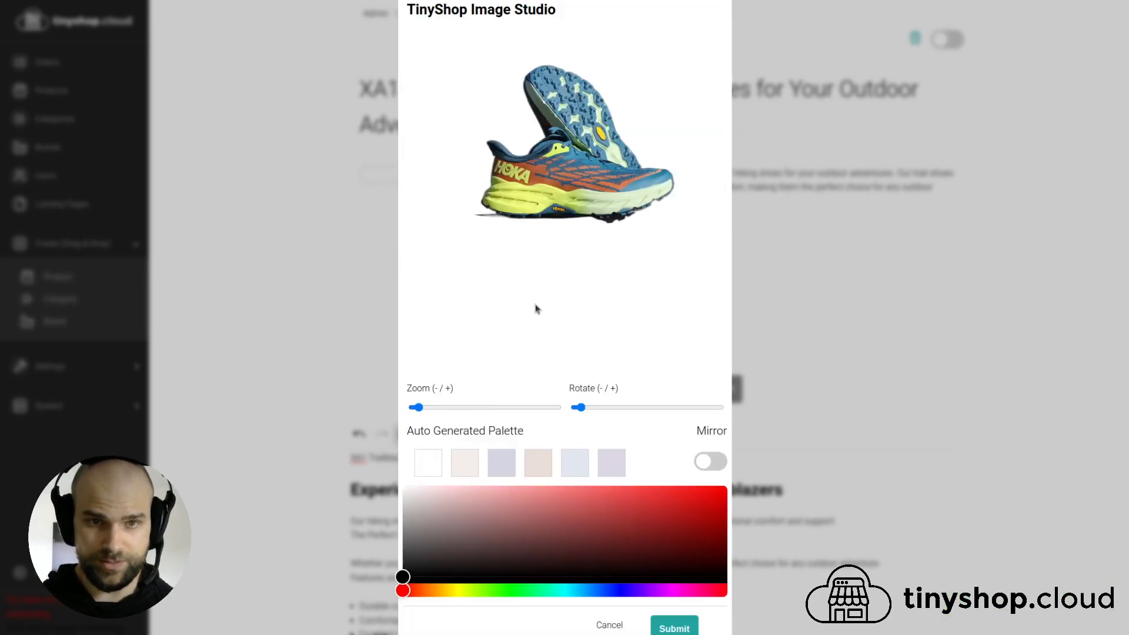
Centre the shoe in the image frame on the pale blue palette background, enlarging and rotating it slightly.
left_click_drag(565, 150, 568, 209)
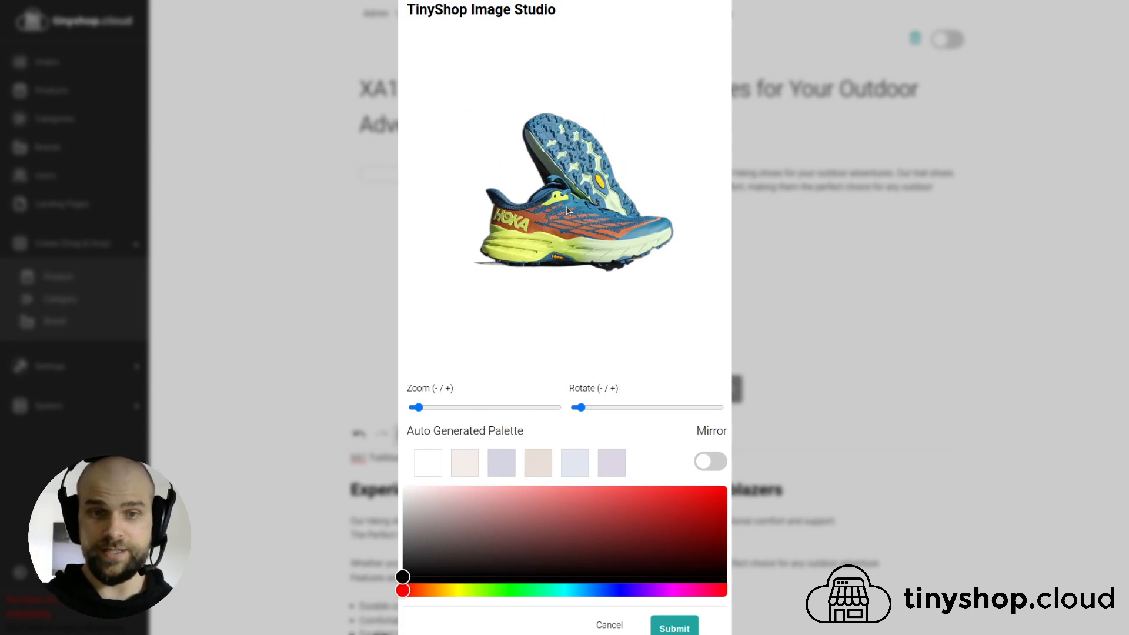
left_click(581, 462)
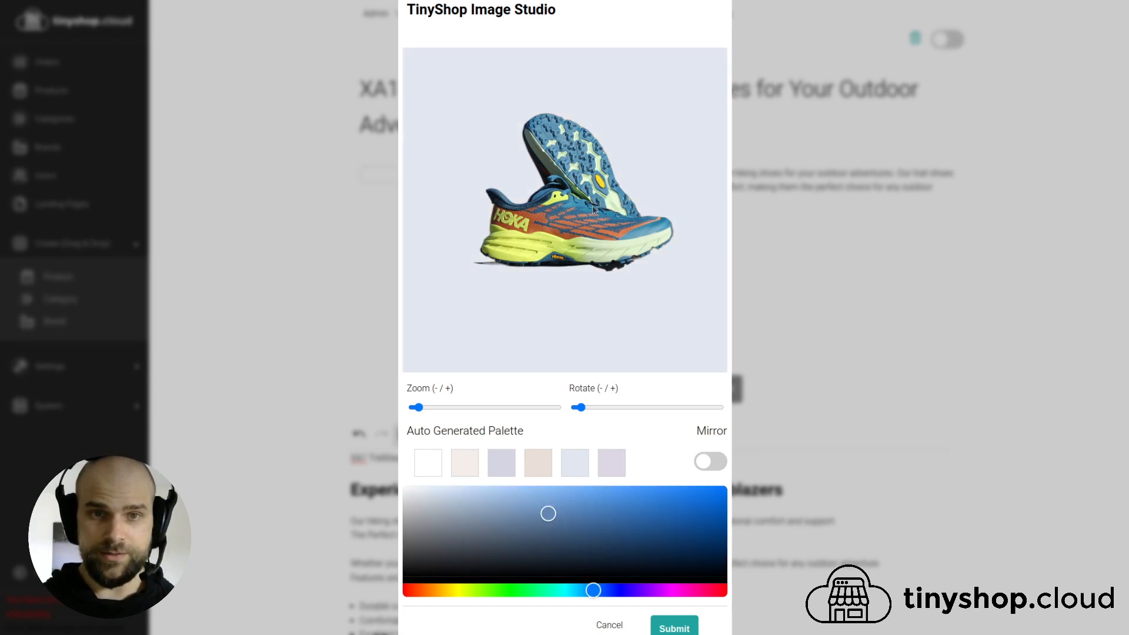
left_click_drag(415, 407, 437, 404)
left_click_drag(615, 263, 594, 252)
left_click_drag(583, 408, 591, 407)
left_click_drag(562, 263, 576, 242)
Compare palette backgrounds, apply the pale pink one and submit the shoe image to the product.
left_click(474, 464)
left_click(509, 471)
left_click(479, 465)
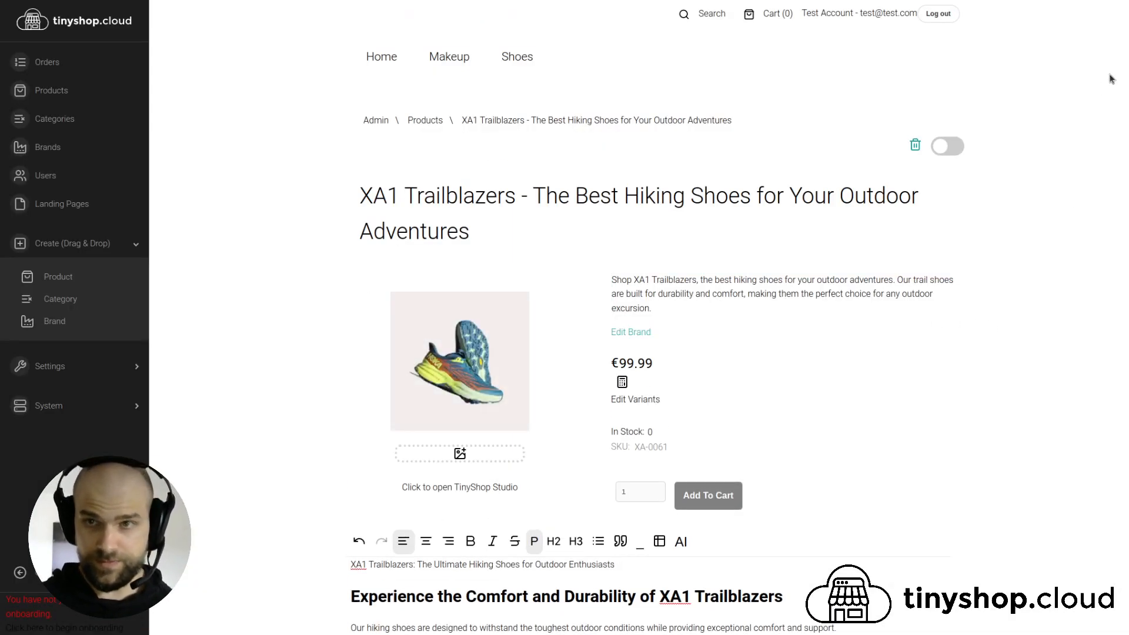
Review the XA1 Trailblazers product page, checking its image, description text, subheading formatting and generated tables.
scroll(639, 352, "down", 1)
scroll(638, 352, "up", 1)
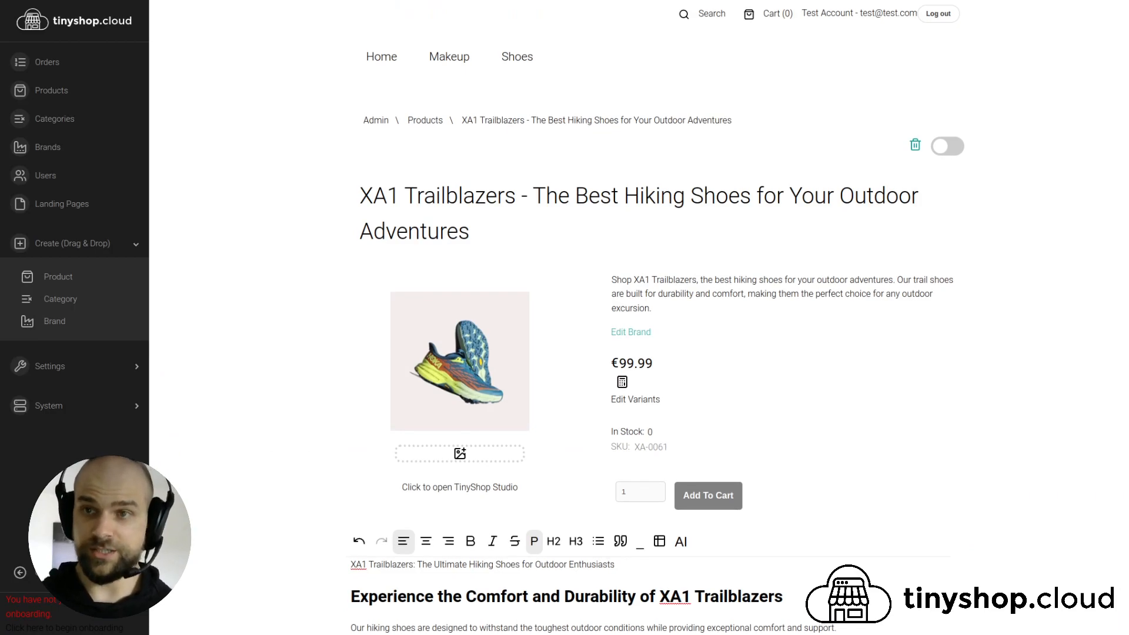
scroll(653, 353, "down", 7)
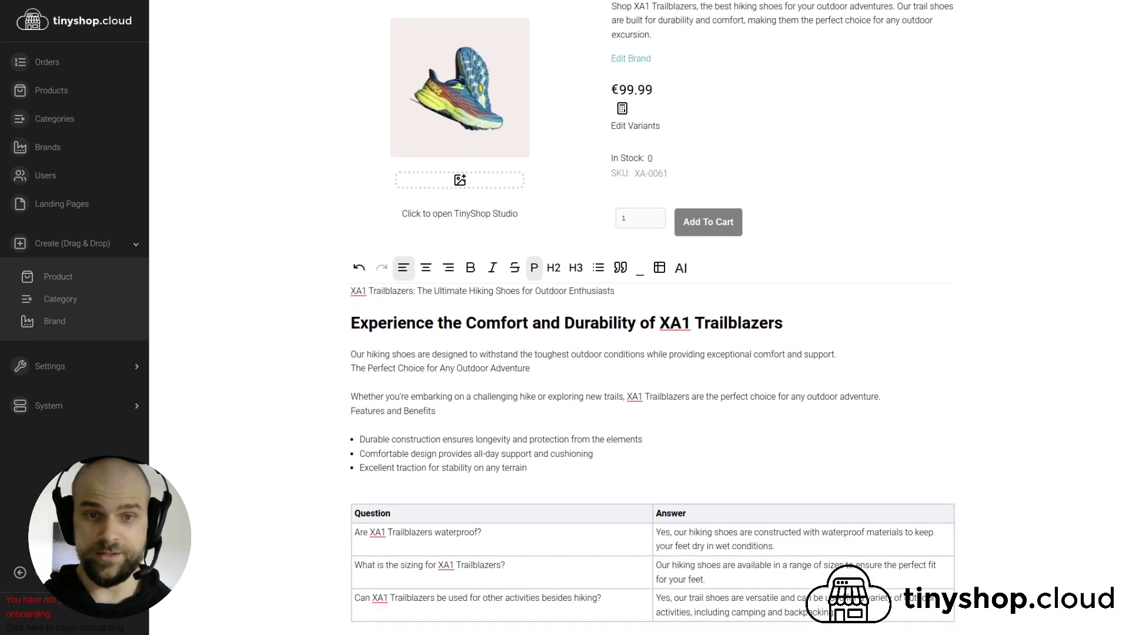
scroll(540, 224, "down", 3)
scroll(540, 224, "up", 4)
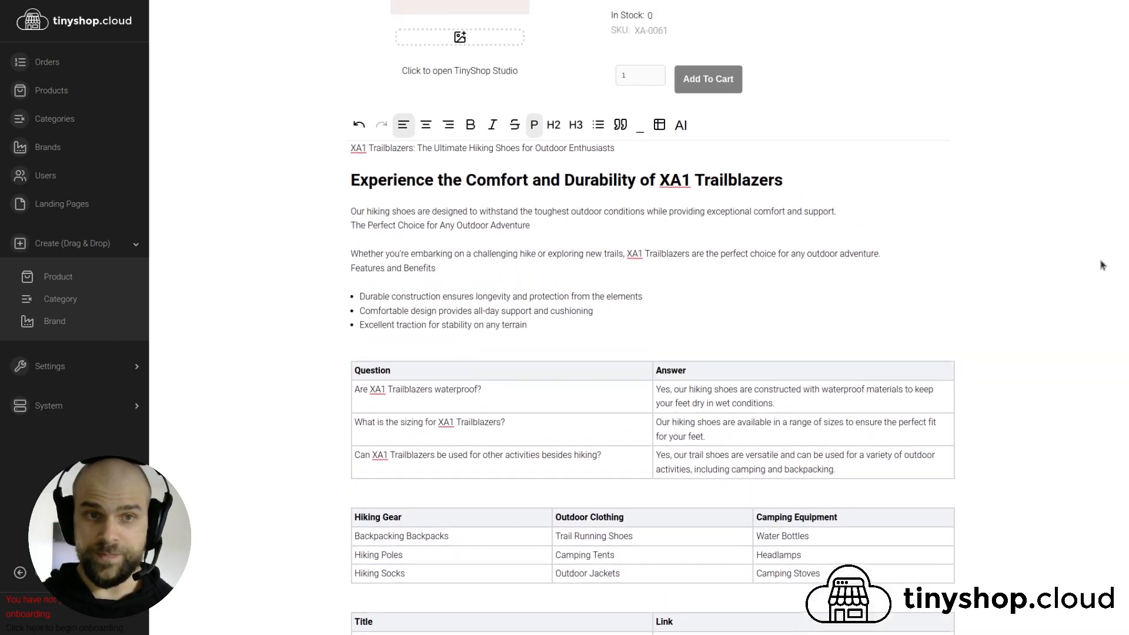
left_click(363, 209)
left_click(582, 236)
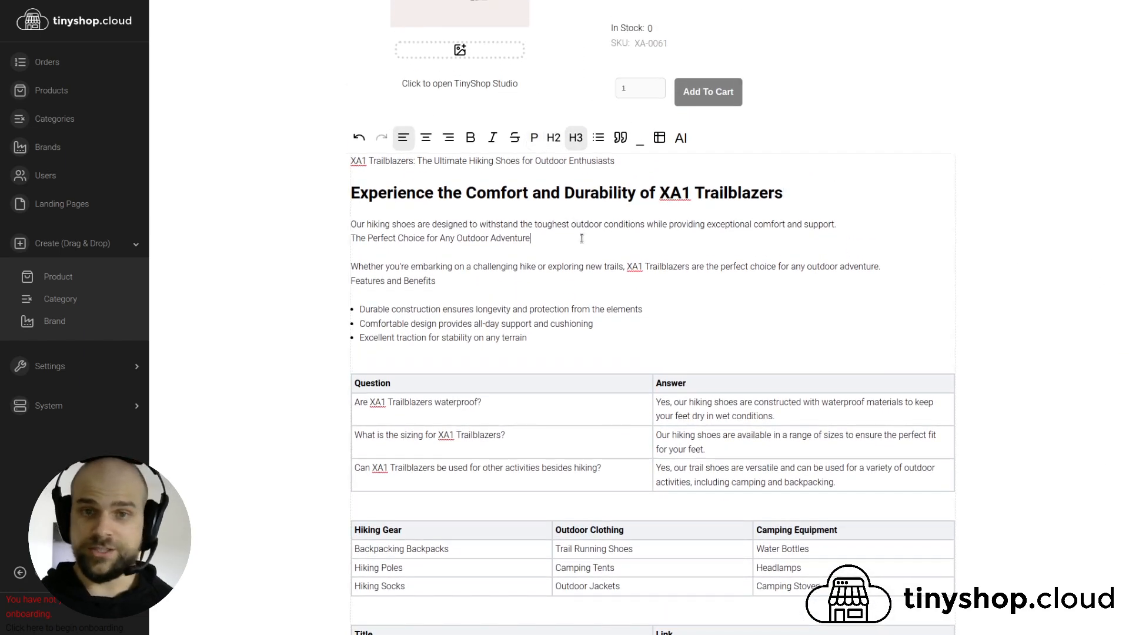
triple_click(450, 281)
left_click(446, 278)
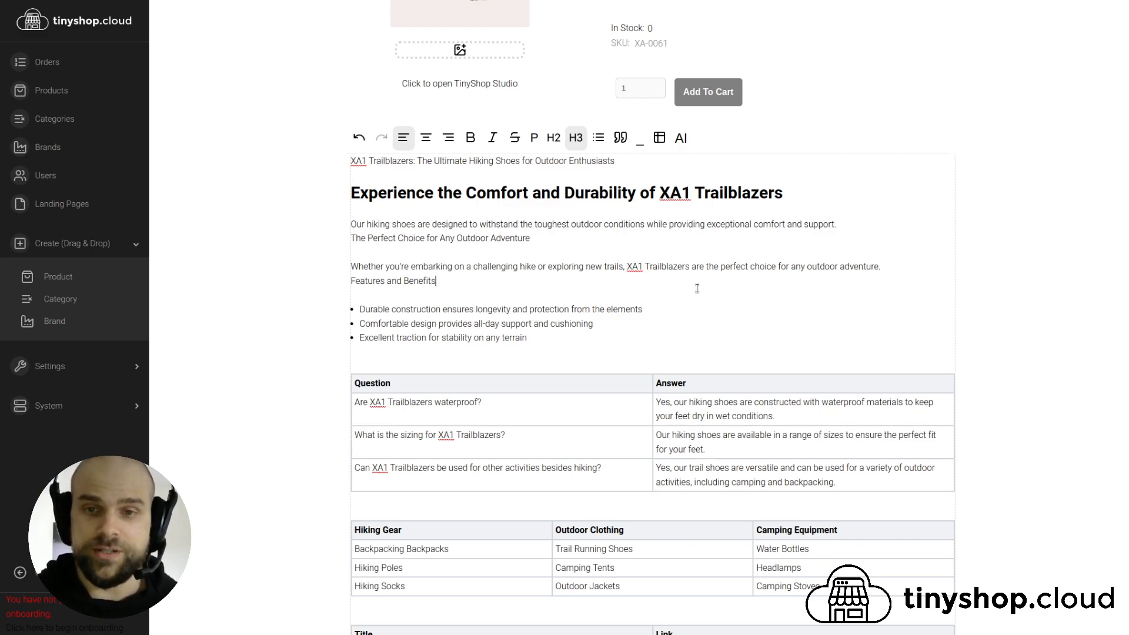
scroll(710, 365, "up", 6)
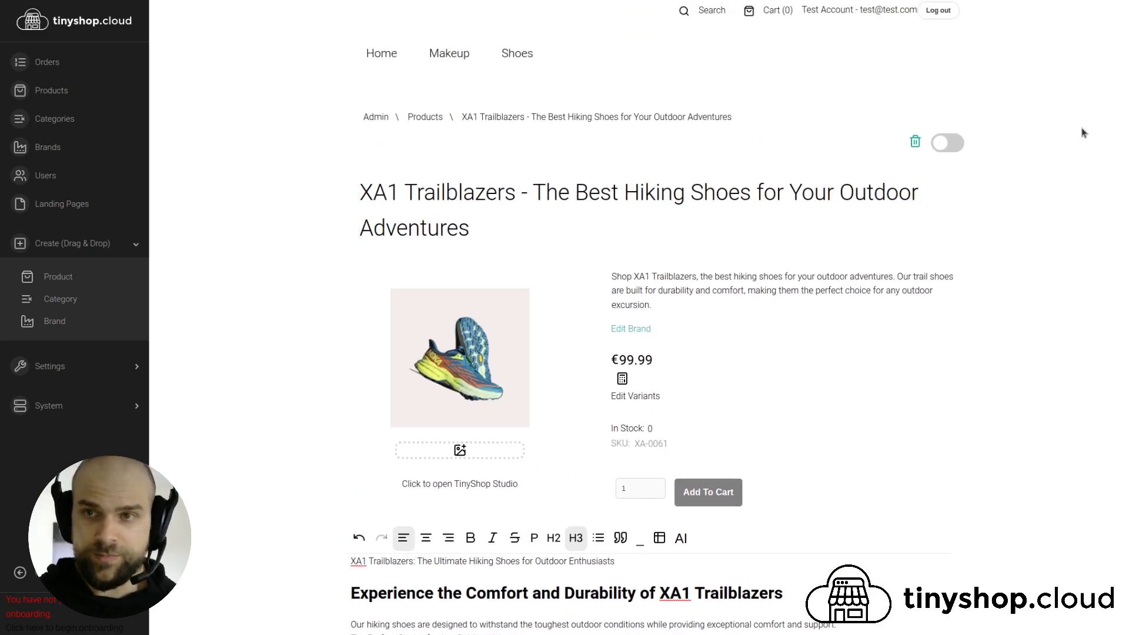
scroll(1100, 132, "down", 1)
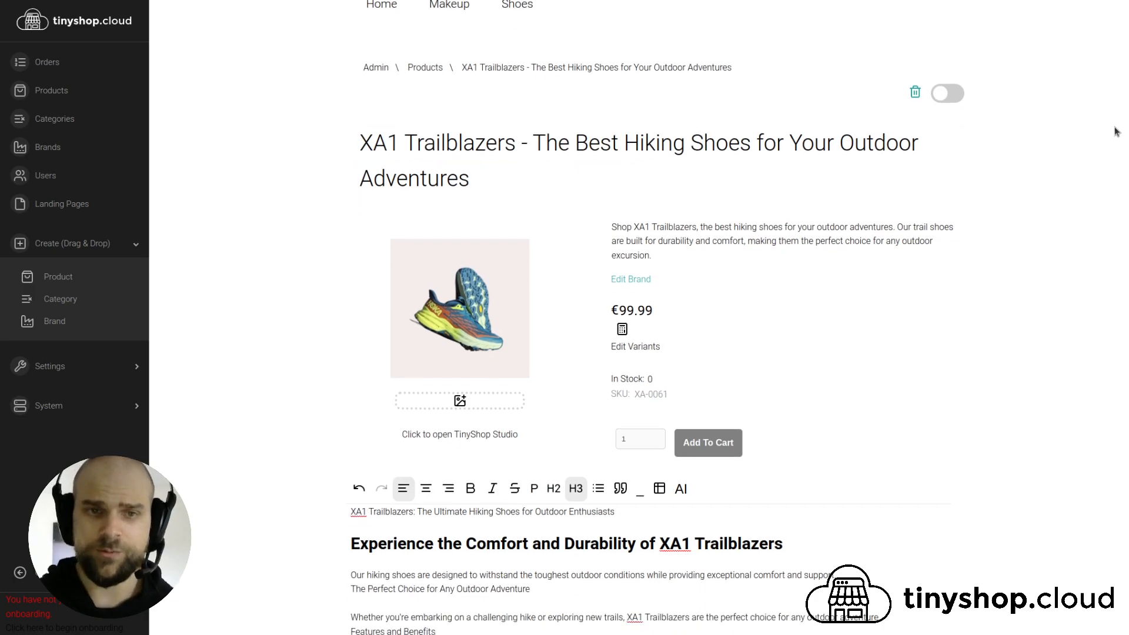